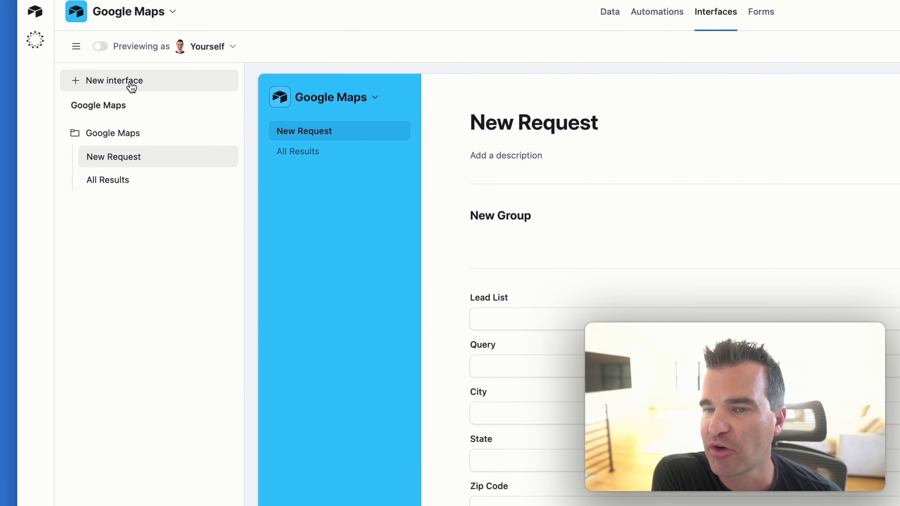
Create a new interface named Interface #2.
{"action": "left_click", "coordinate": [105, 112]}
{"action": "double_click", "coordinate": [415, 240]}
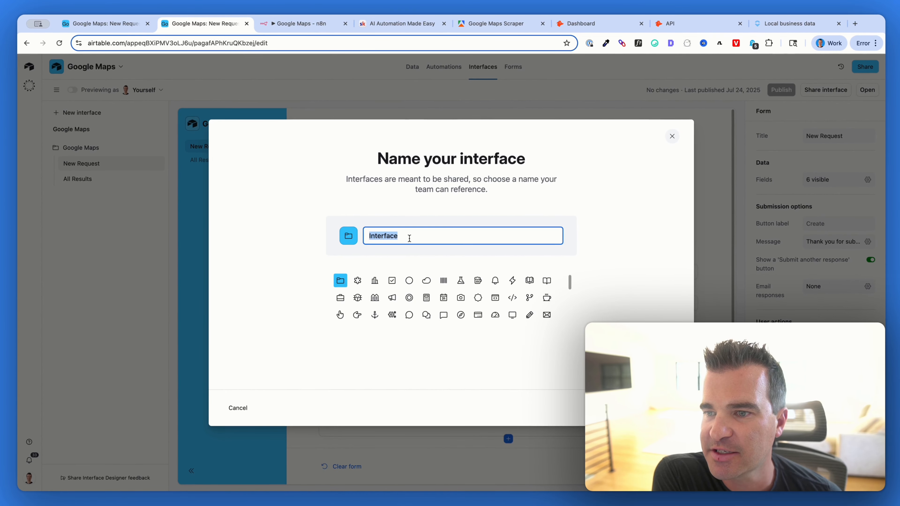
{"action": "type", "text": "Interface #2"}
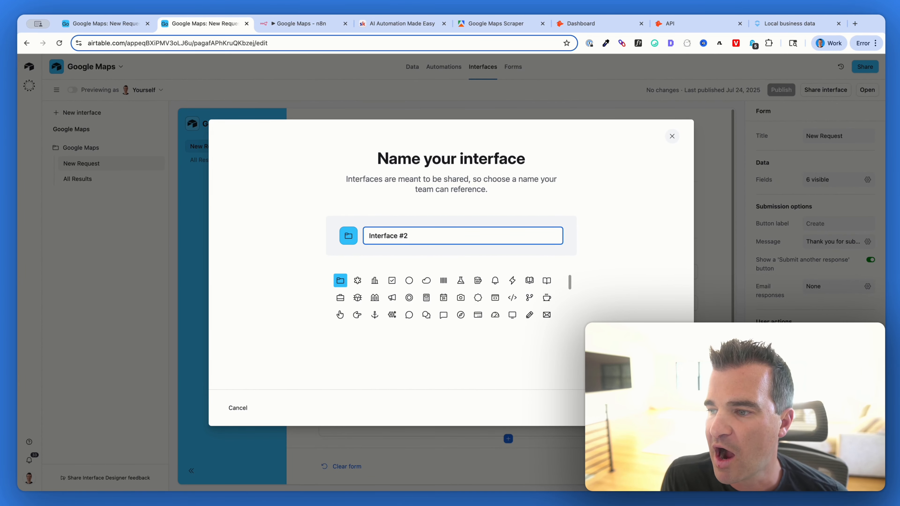
{"action": "key", "text": "Return"}
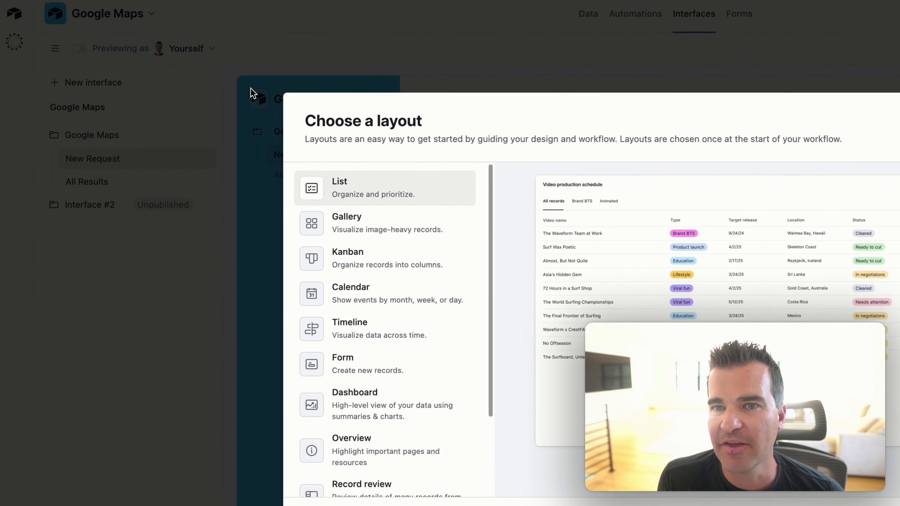
Add a Form page to Interface #2, connect it to the Requests table and keep the page name New Requests.
{"action": "left_click", "coordinate": [378, 366]}
{"action": "left_click", "coordinate": [693, 366]}
{"action": "left_click", "coordinate": [258, 164]}
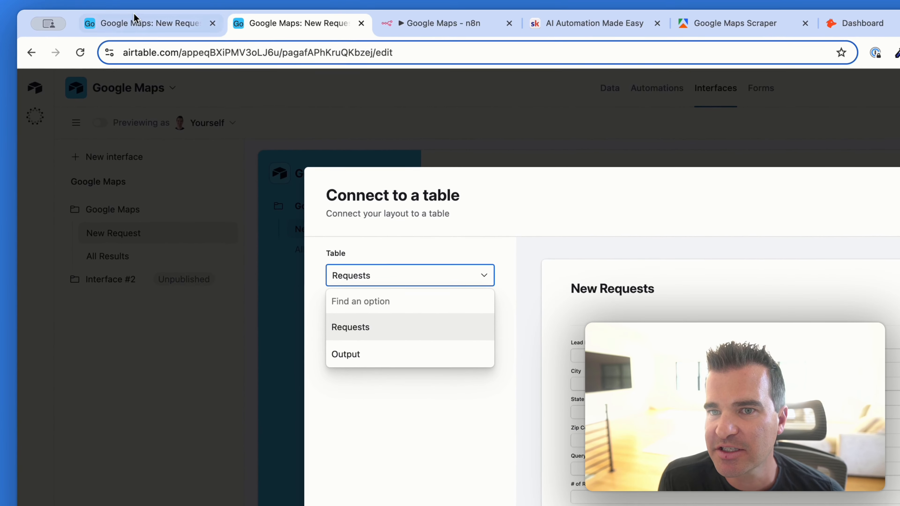
{"action": "left_click", "coordinate": [136, 25]}
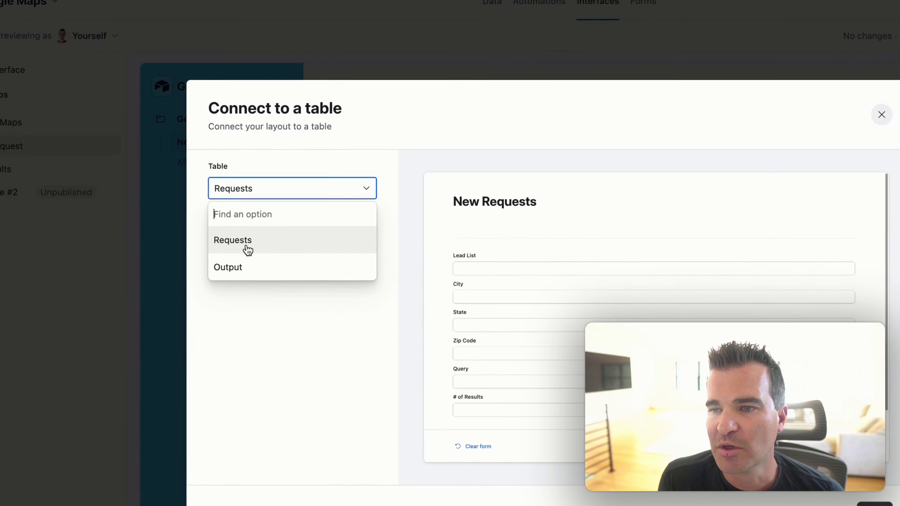
{"action": "left_click", "coordinate": [247, 248]}
{"action": "left_click", "coordinate": [875, 505]}
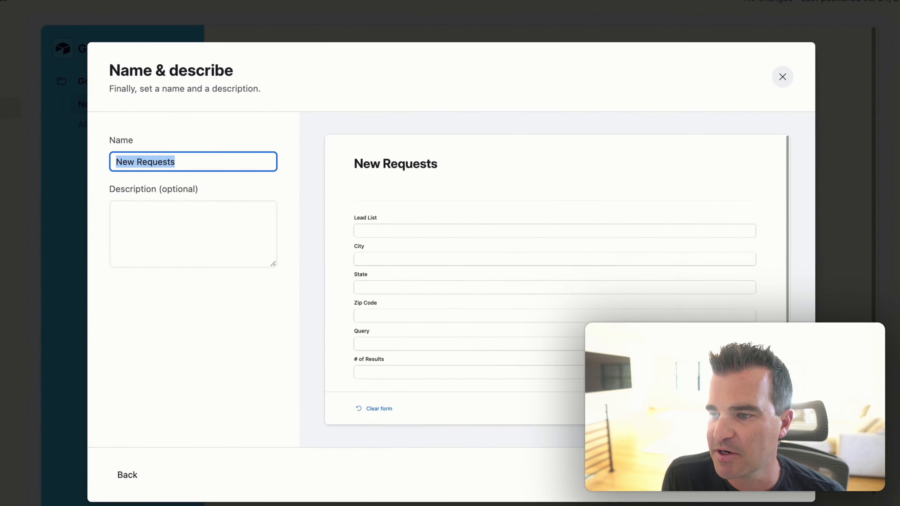
{"action": "left_click", "coordinate": [773, 475]}
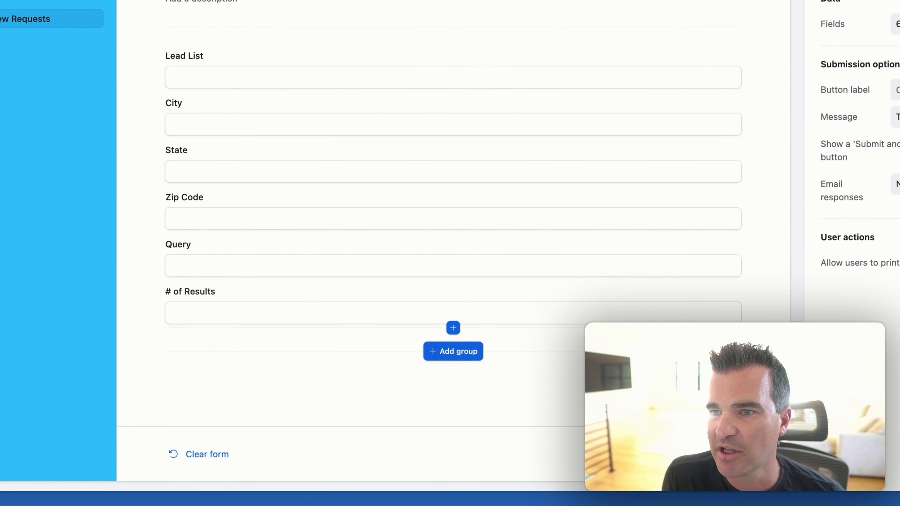
Add a List page to Interface #2 that is connected to the Output table.
{"action": "left_click", "coordinate": [122, 186]}
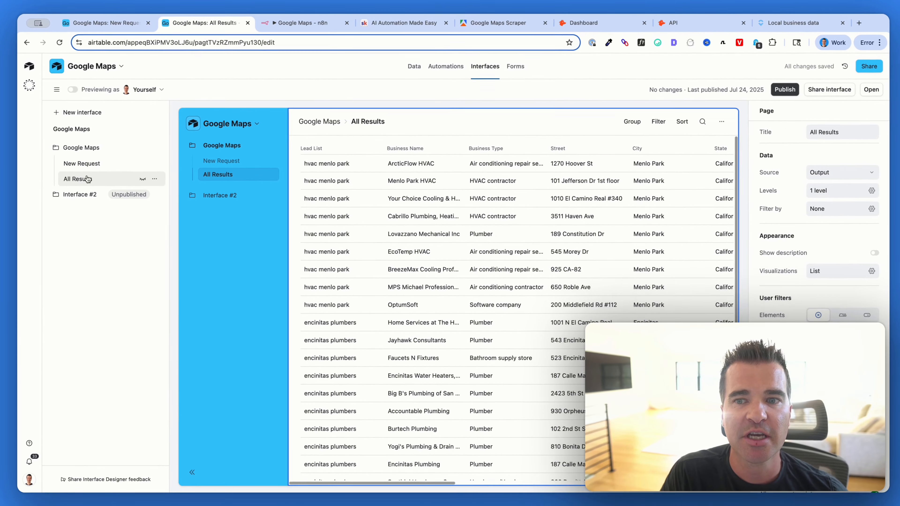
{"action": "left_click", "coordinate": [84, 192]}
{"action": "left_click", "coordinate": [287, 174]}
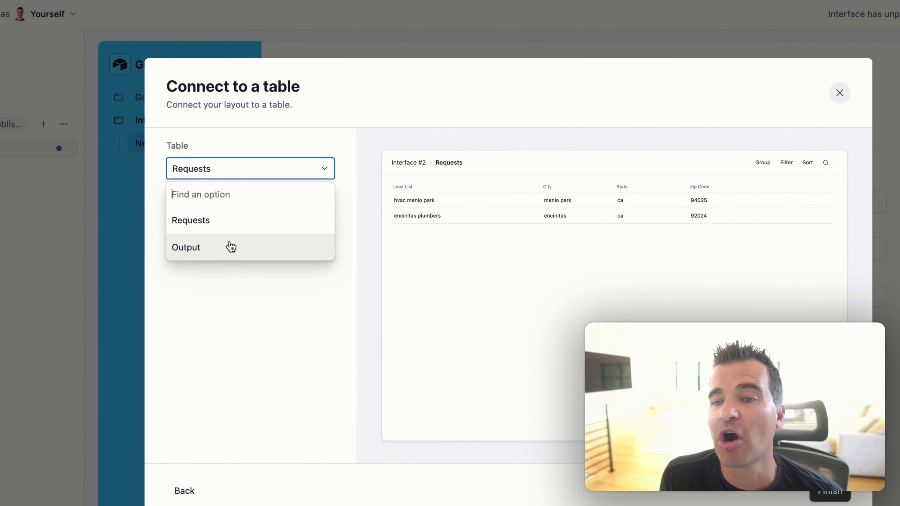
{"action": "left_click", "coordinate": [212, 248]}
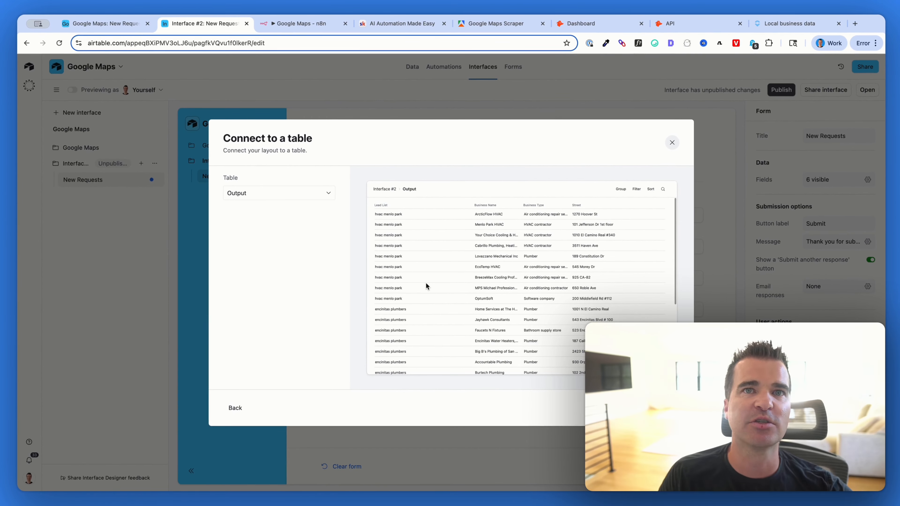
{"action": "left_click", "coordinate": [662, 408]}
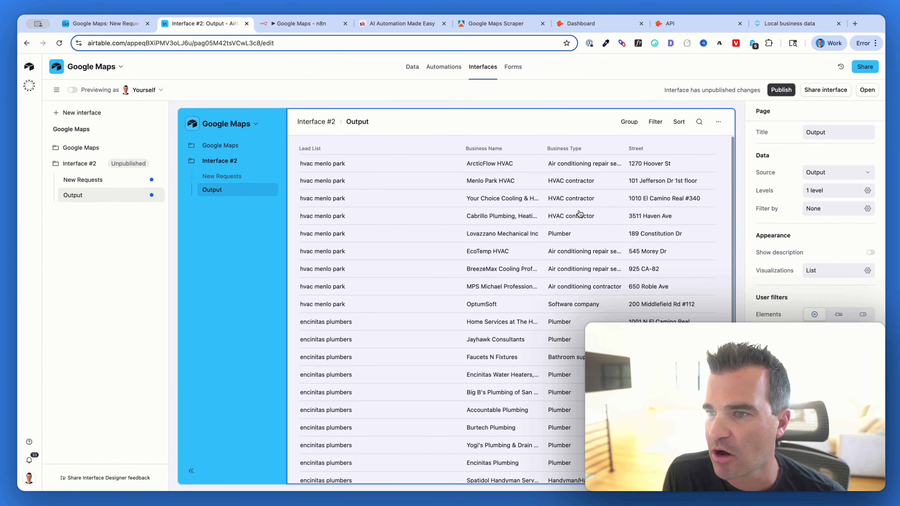
Make the hidden fields visible in the Output page's list, including # of Reviews, City, Country, Email and Phone.
{"action": "left_click", "coordinate": [423, 144]}
{"action": "left_click", "coordinate": [417, 139]}
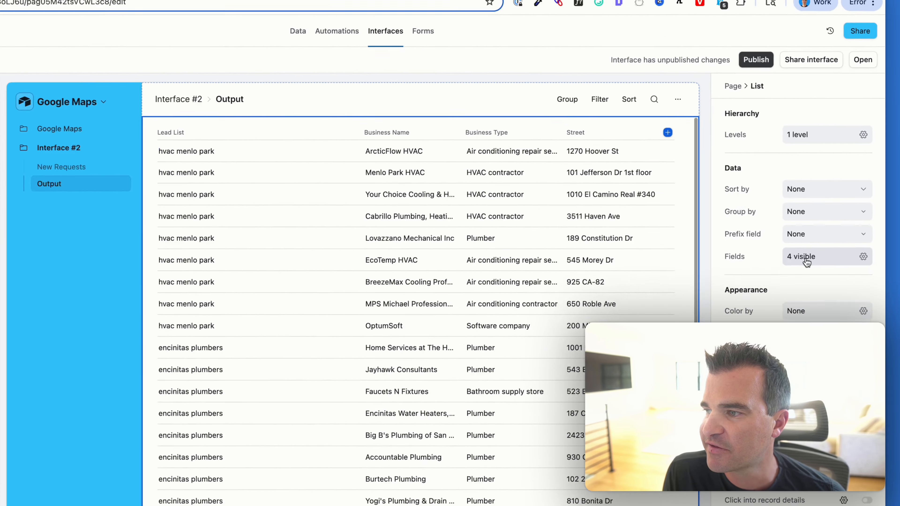
{"action": "left_click", "coordinate": [792, 267]}
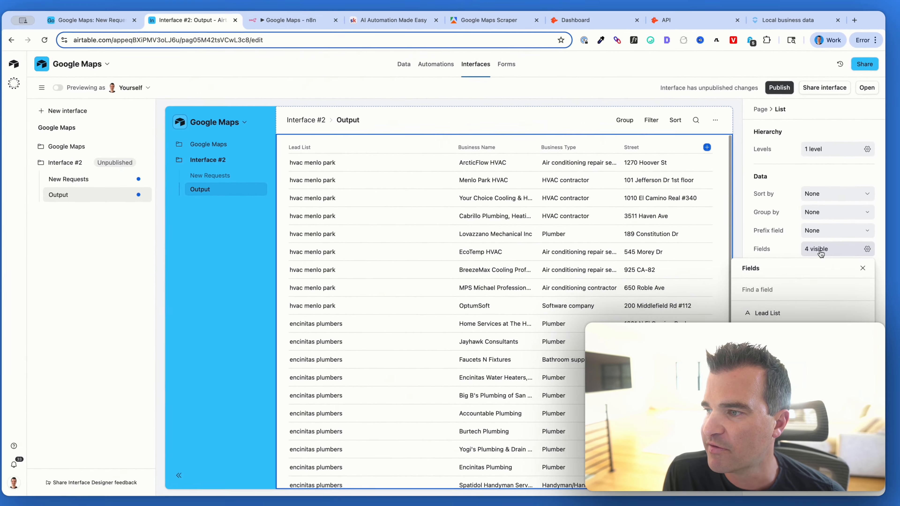
{"action": "scroll", "coordinate": [803, 312], "scroll_direction": "down", "scroll_amount": 3}
{"action": "left_click", "coordinate": [862, 289]}
{"action": "left_click", "coordinate": [862, 305]}
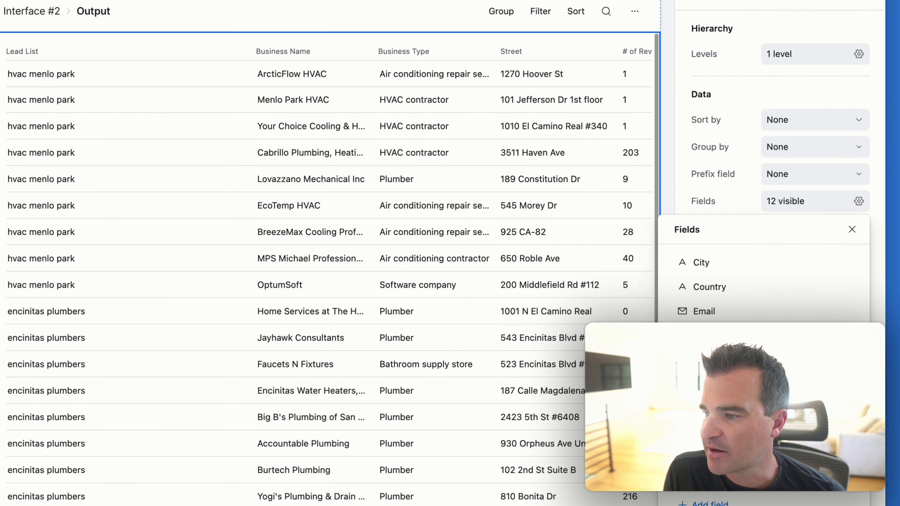
{"action": "left_click", "coordinate": [851, 458]}
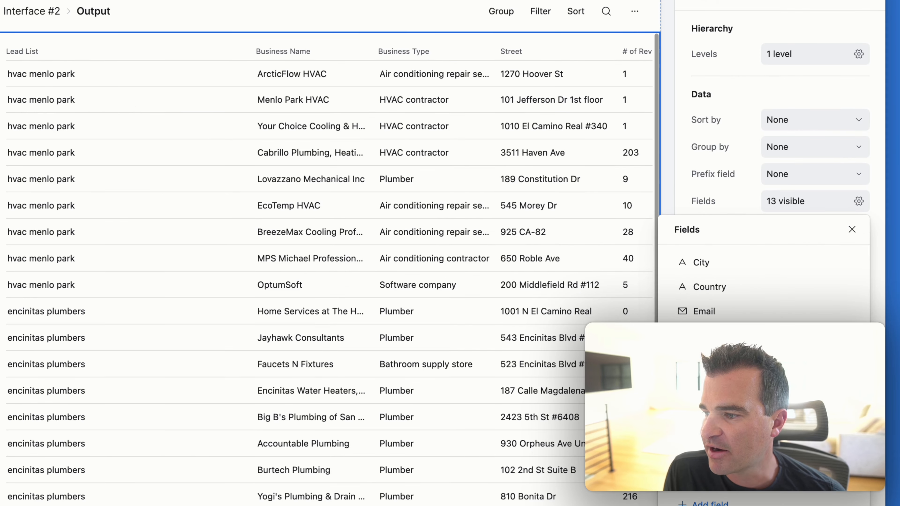
{"action": "left_click", "coordinate": [855, 501]}
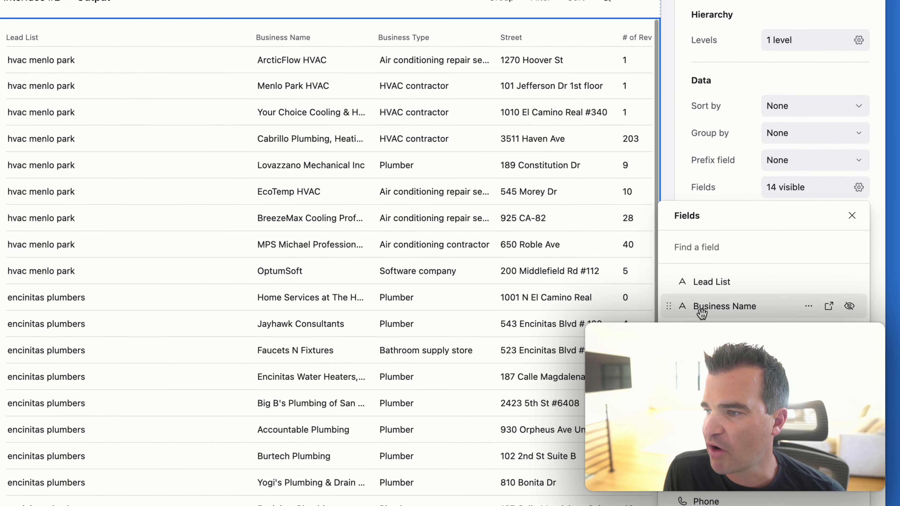
{"action": "scroll", "coordinate": [761, 284], "scroll_direction": "down", "scroll_amount": 5}
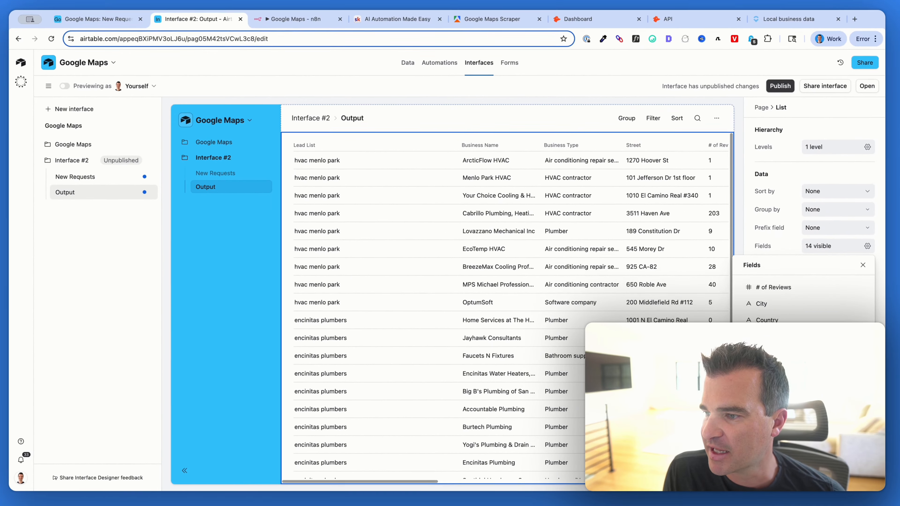
{"action": "left_click", "coordinate": [786, 176]}
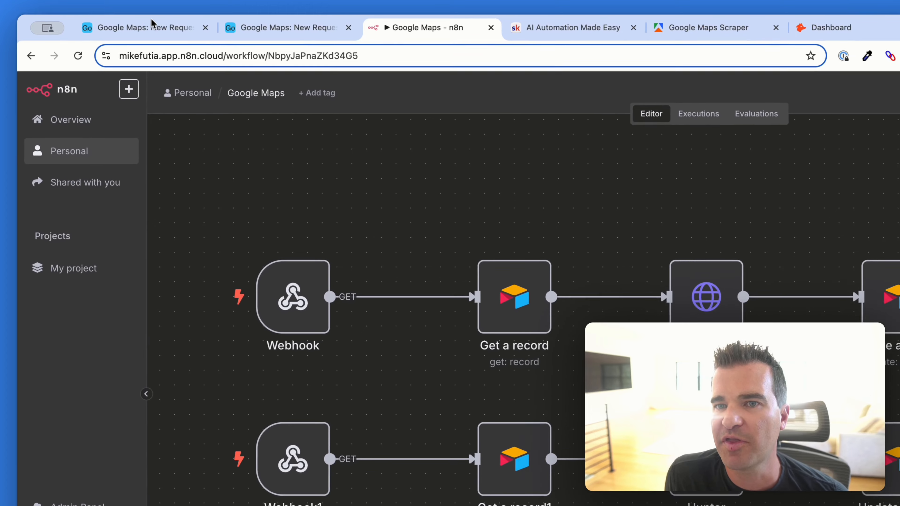
Switch back to the Airtable base and open the trigger configuration of the New Request automation.
{"action": "left_click", "coordinate": [156, 24]}
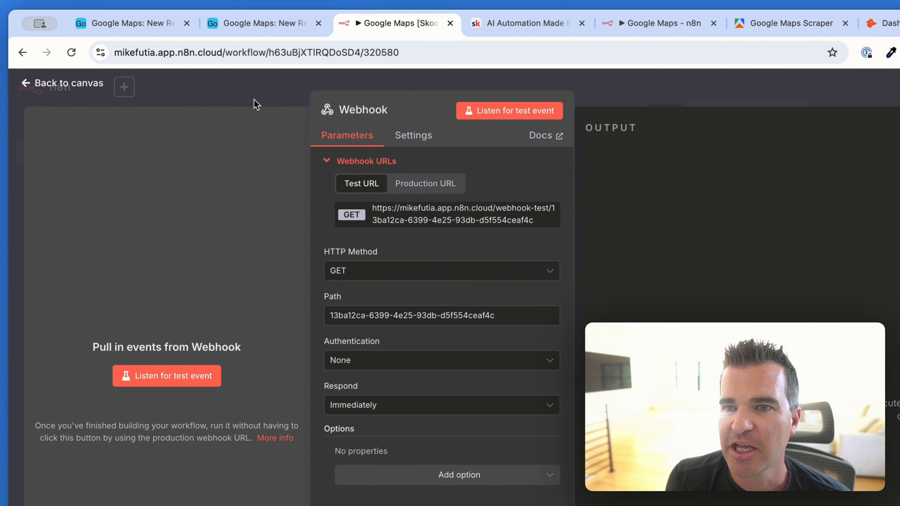
{"action": "left_click", "coordinate": [265, 24]}
{"action": "left_click", "coordinate": [442, 71]}
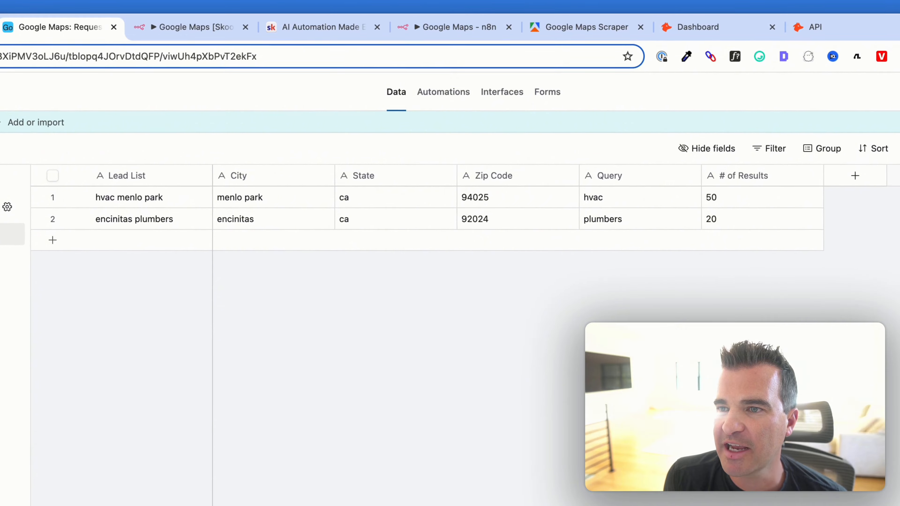
{"action": "left_click", "coordinate": [444, 92]}
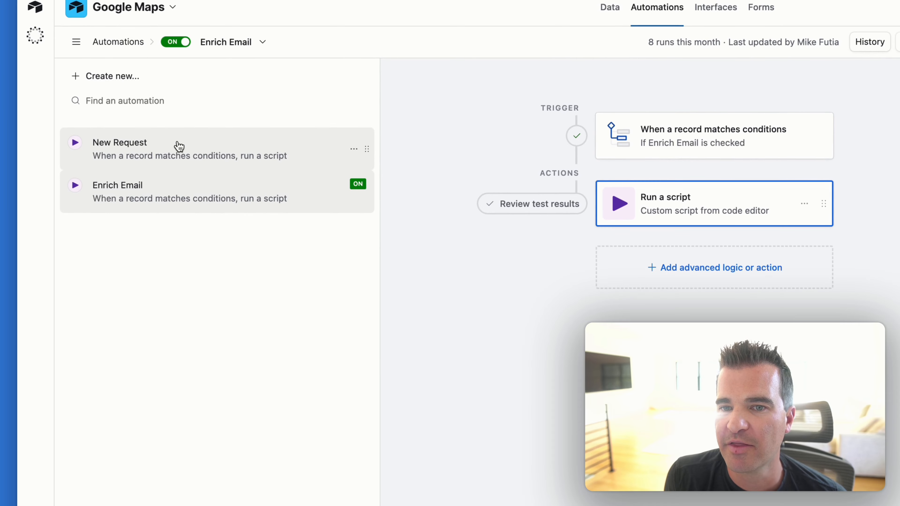
{"action": "left_click", "coordinate": [204, 153]}
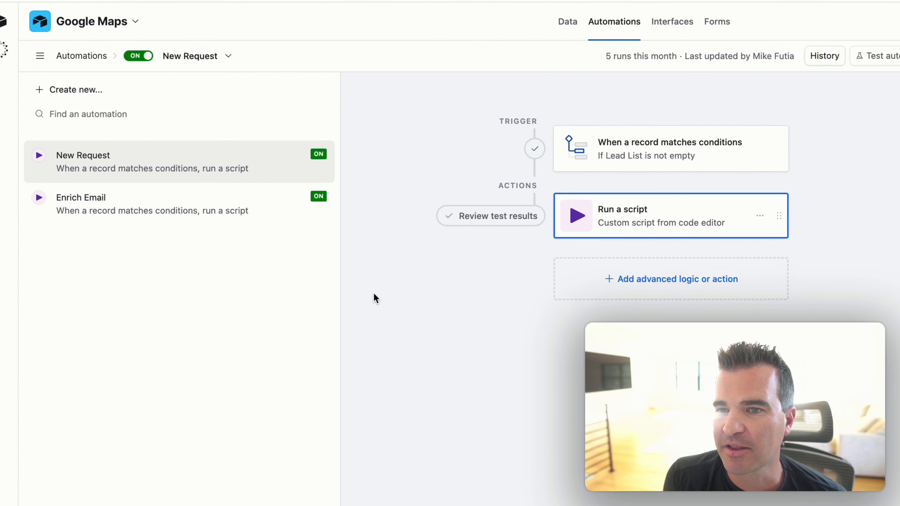
{"action": "left_click", "coordinate": [446, 142]}
{"action": "scroll", "coordinate": [843, 213], "scroll_direction": "down", "scroll_amount": 2}
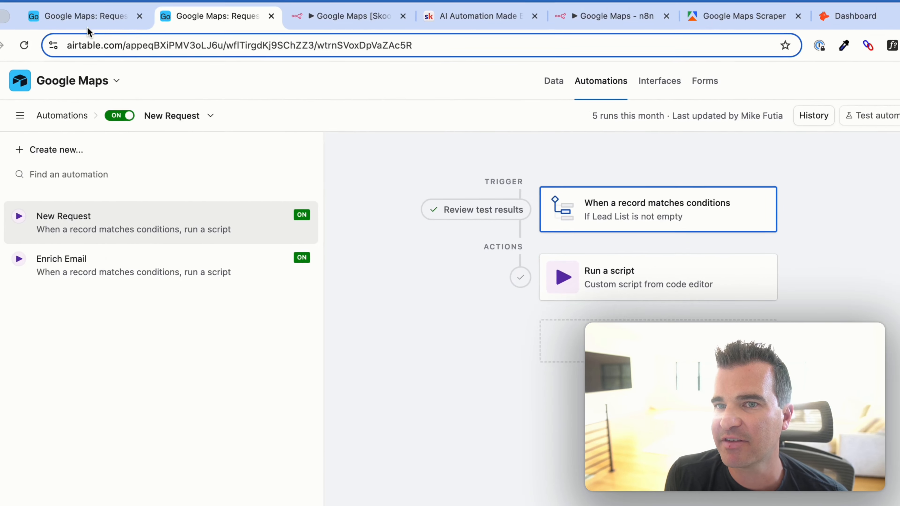
Compare the trigger's table and Lead List condition with the Requests table's data.
{"action": "left_click", "coordinate": [89, 22]}
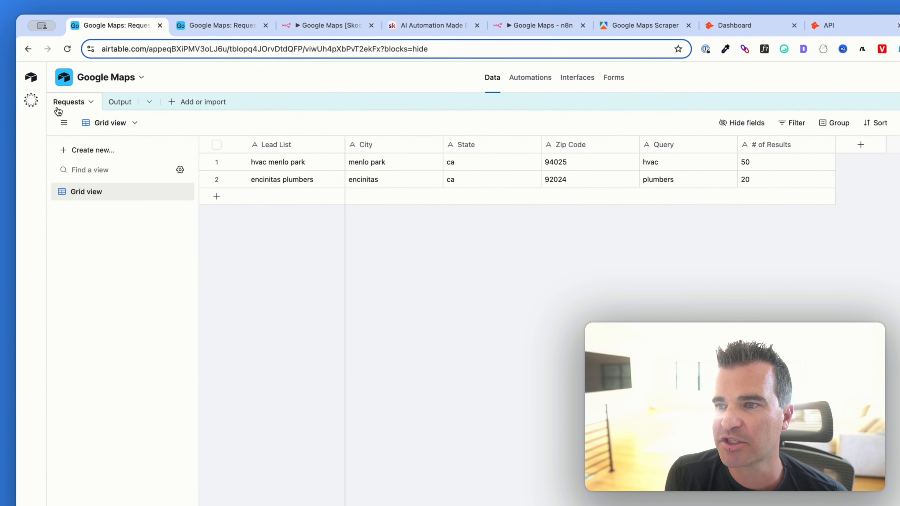
{"action": "left_click", "coordinate": [218, 25]}
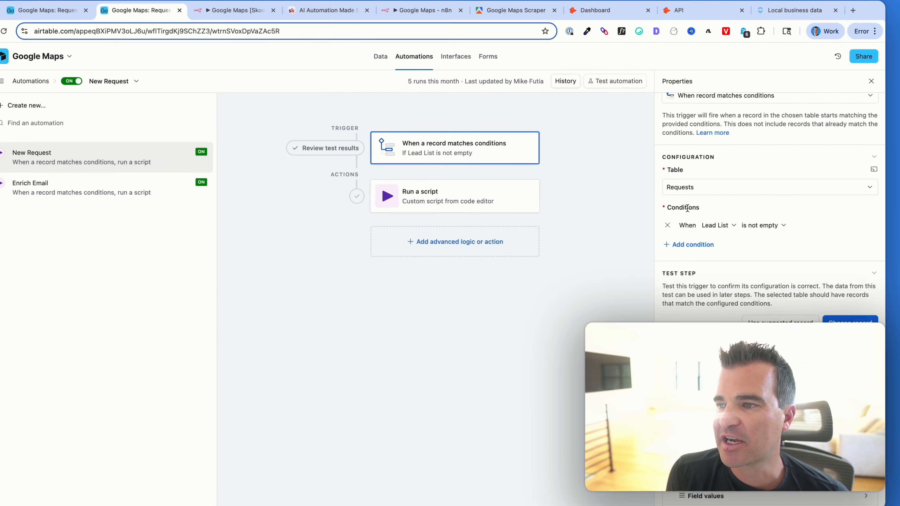
{"action": "left_click", "coordinate": [46, 11]}
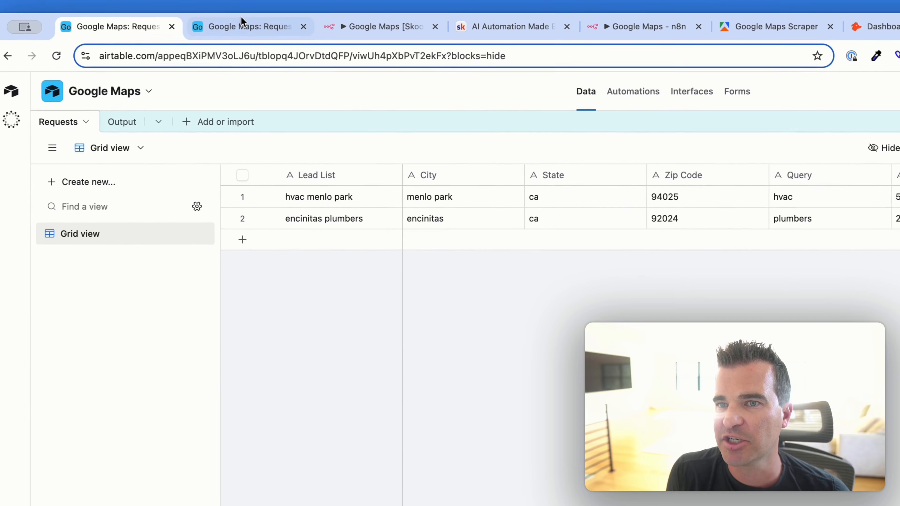
{"action": "left_click", "coordinate": [135, 11]}
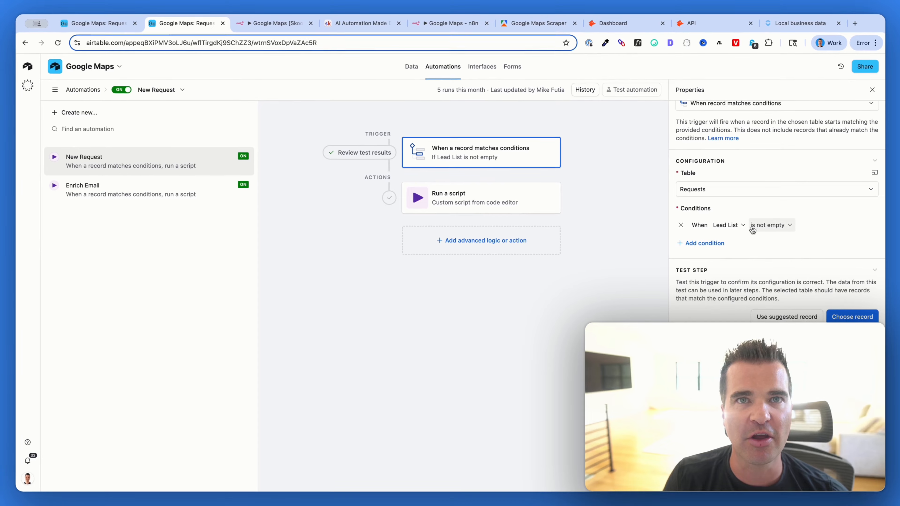
{"action": "scroll", "coordinate": [753, 230], "scroll_direction": "up", "scroll_amount": 1}
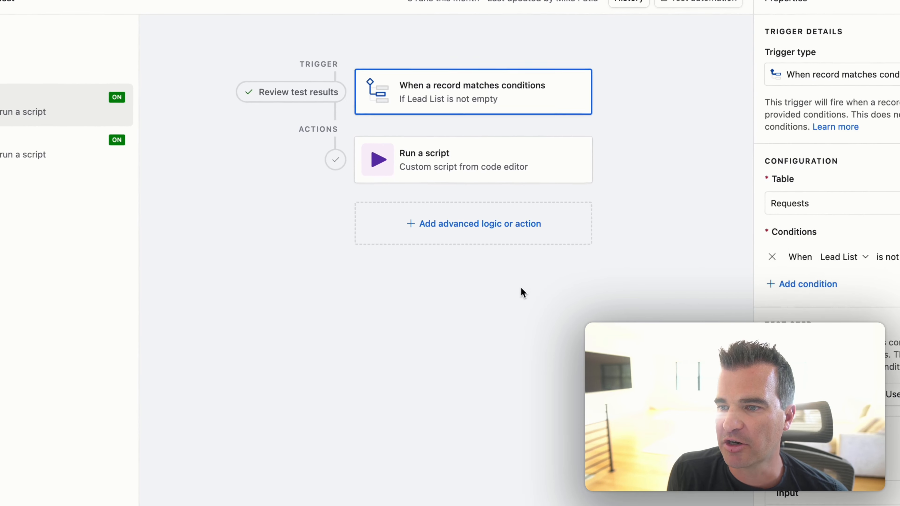
Examine the Run a script action of the New Request automation, checking its recordId input, webhook input and script.
{"action": "left_click", "coordinate": [449, 157]}
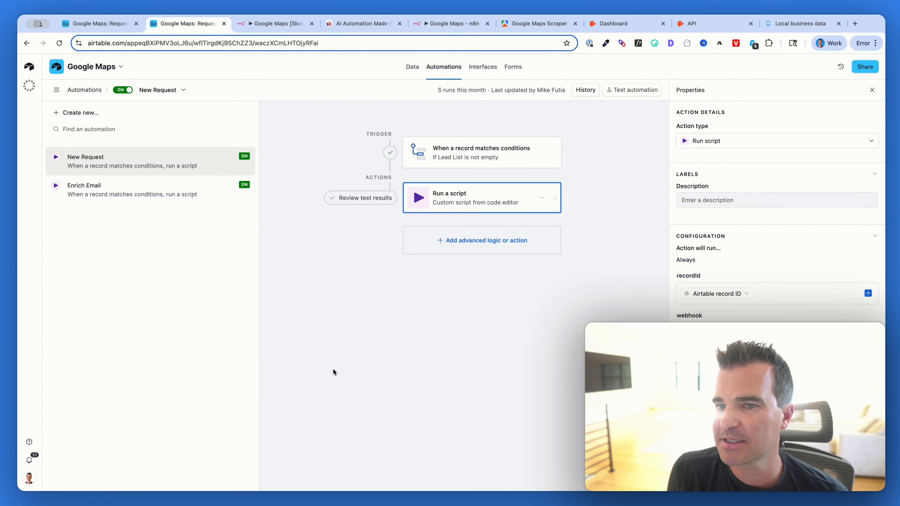
{"action": "left_click", "coordinate": [481, 152]}
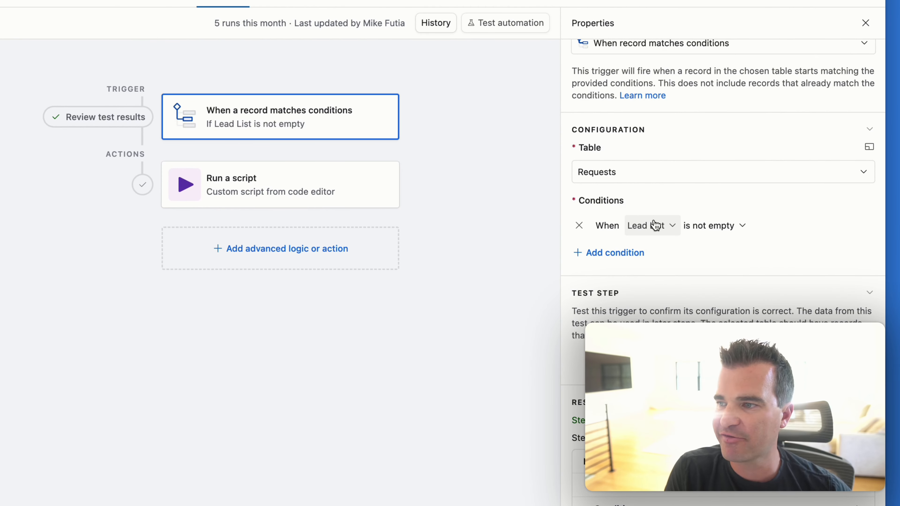
{"action": "left_click", "coordinate": [296, 192]}
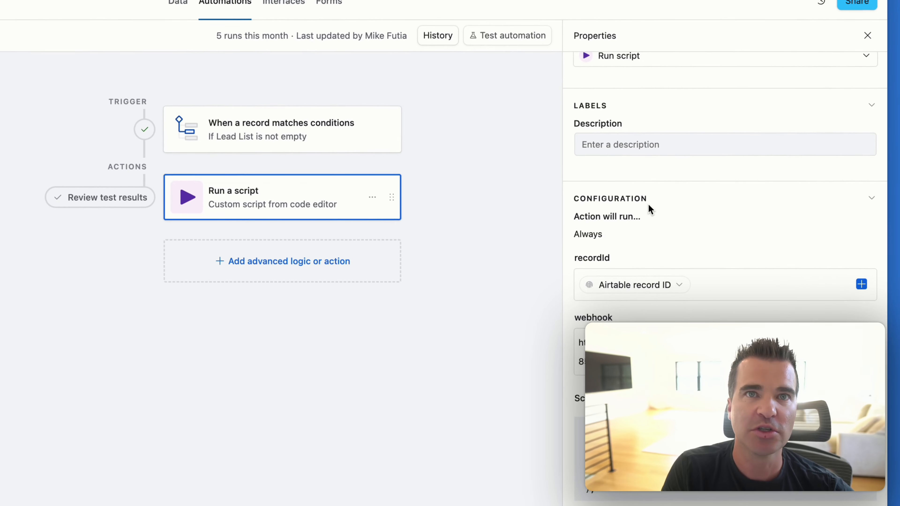
{"action": "scroll", "coordinate": [647, 204], "scroll_direction": "up", "scroll_amount": 3}
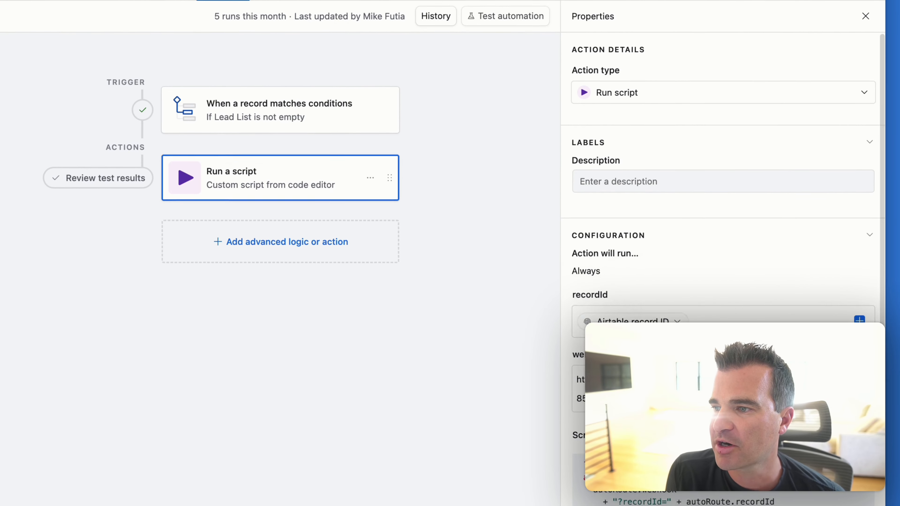
{"action": "scroll", "coordinate": [579, 217], "scroll_direction": "down", "scroll_amount": 5}
{"action": "scroll", "coordinate": [579, 218], "scroll_direction": "down", "scroll_amount": 2}
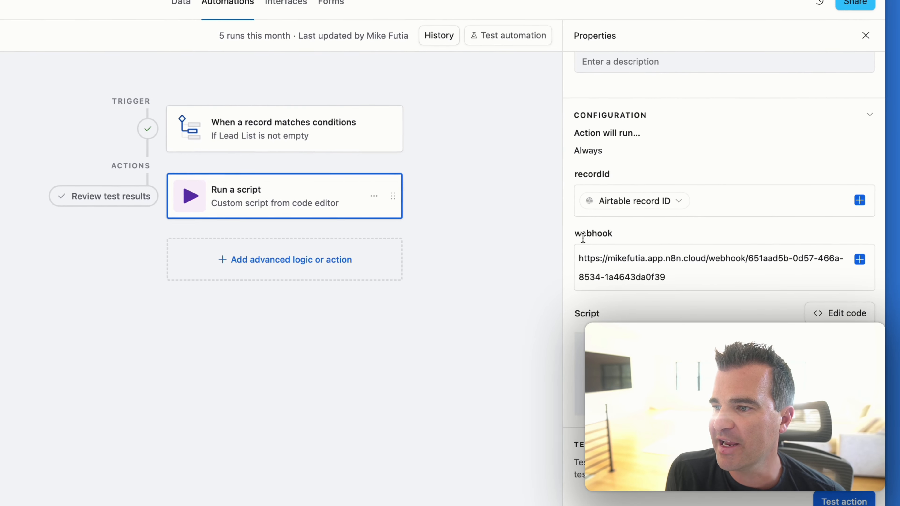
{"action": "left_click_drag", "start_coordinate": [574, 156], "coordinate": [617, 157]}
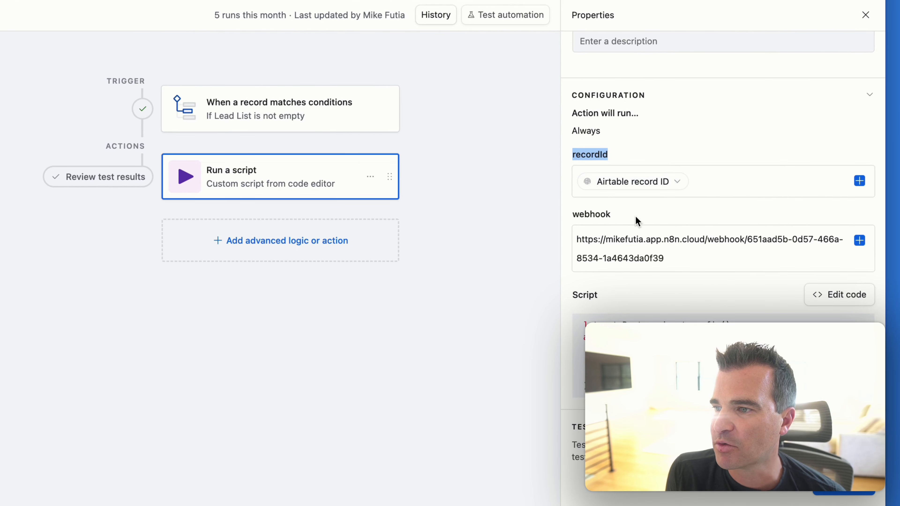
{"action": "scroll", "coordinate": [637, 221], "scroll_direction": "down", "scroll_amount": 1}
{"action": "left_click_drag", "start_coordinate": [571, 193], "coordinate": [634, 198]}
{"action": "left_click", "coordinate": [573, 193]}
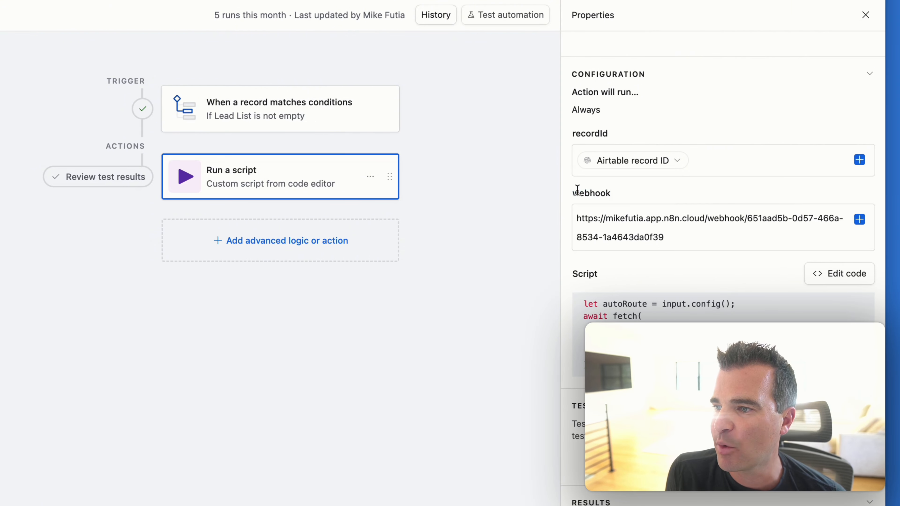
Replace the webhook input of the Run a script action with the test URL of the n8n Webhook node.
{"action": "left_click_drag", "start_coordinate": [573, 194], "coordinate": [636, 196]}
{"action": "left_click", "coordinate": [635, 191]}
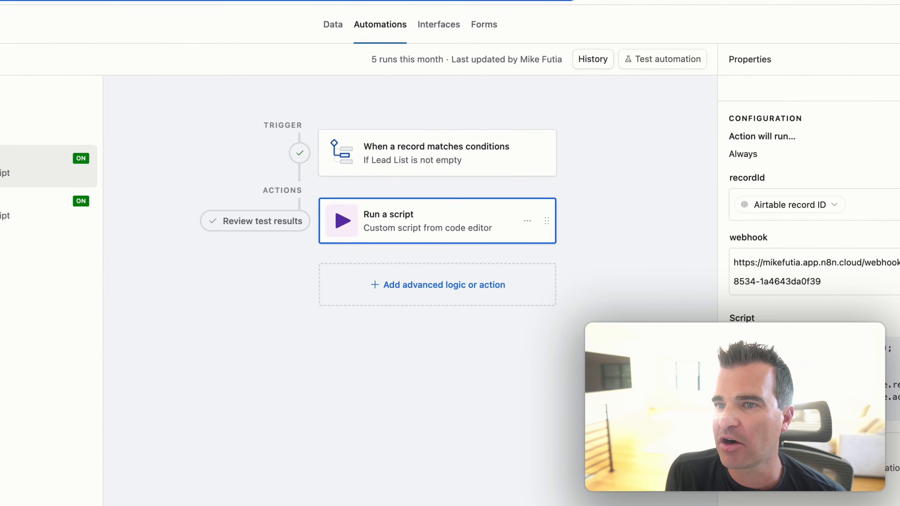
{"action": "left_click", "coordinate": [271, 25]}
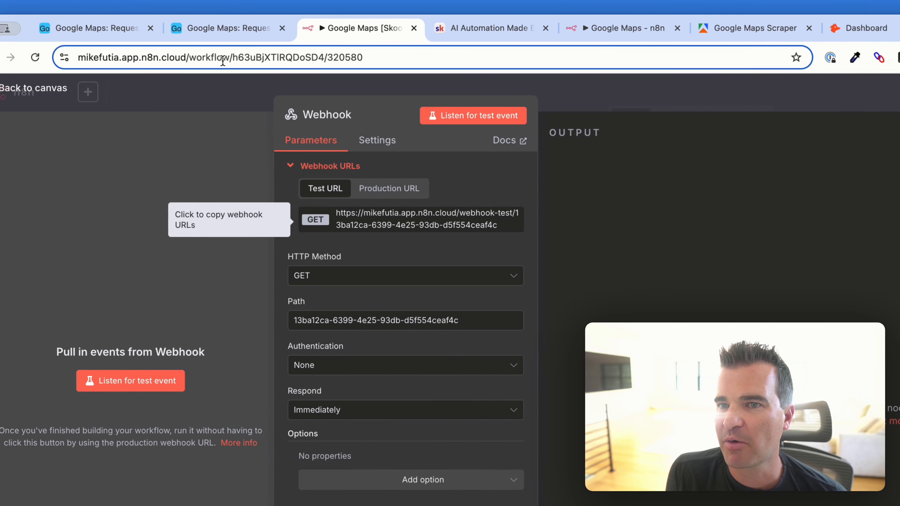
{"action": "left_click", "coordinate": [219, 28]}
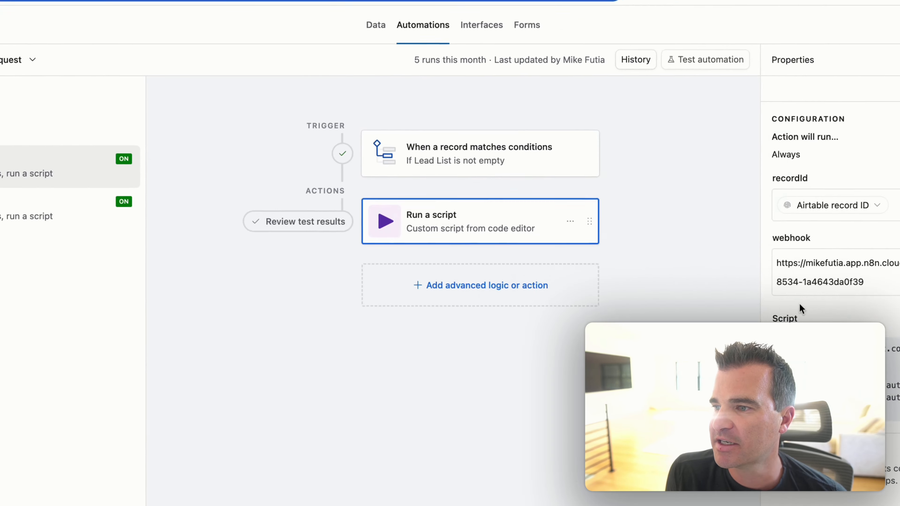
{"action": "left_click", "coordinate": [647, 327]}
{"action": "key", "text": "super+a"}
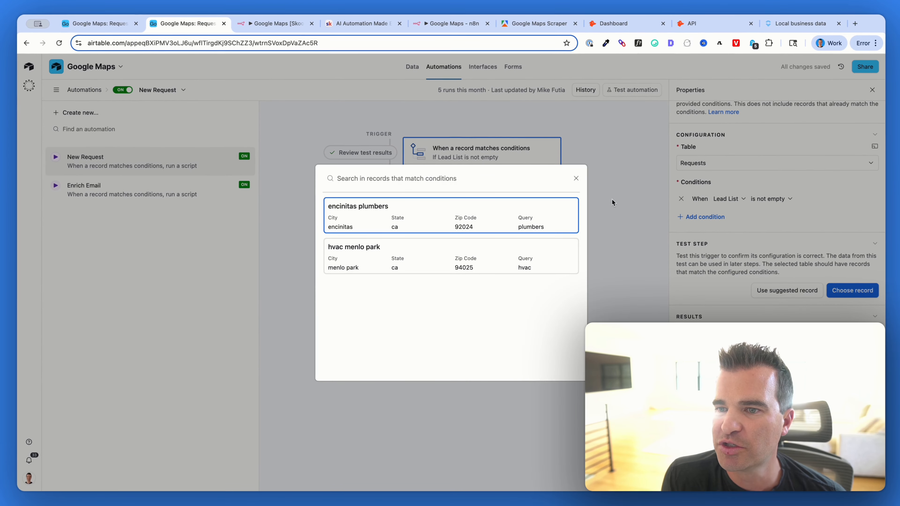
Test the New Request automation with the encinitas plumbers record and switch to the n8n workflow to check the Webhook node.
{"action": "left_click", "coordinate": [393, 215]}
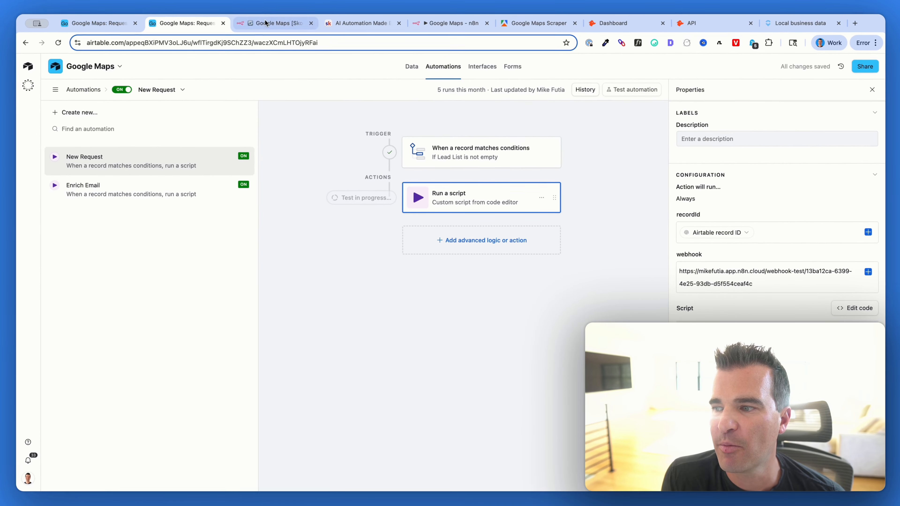
{"action": "left_click", "coordinate": [265, 23]}
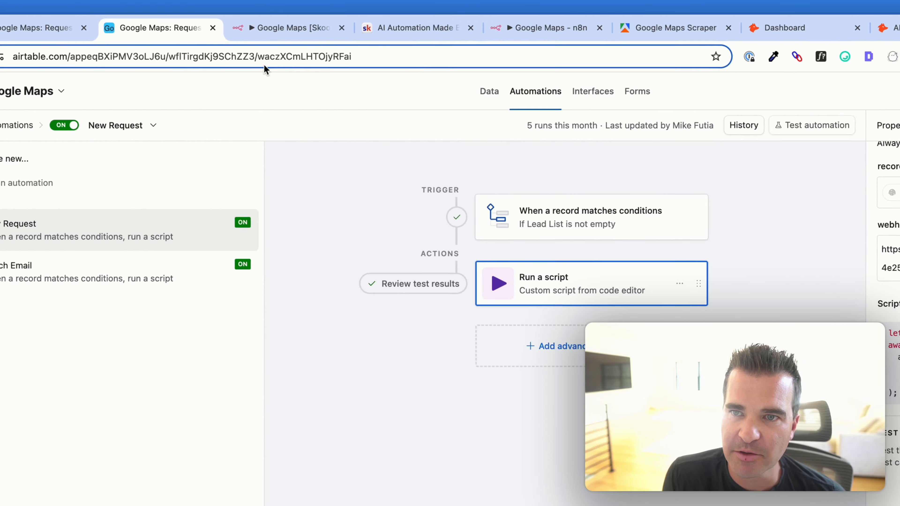
{"action": "left_click", "coordinate": [262, 27]}
{"action": "left_click", "coordinate": [170, 90]}
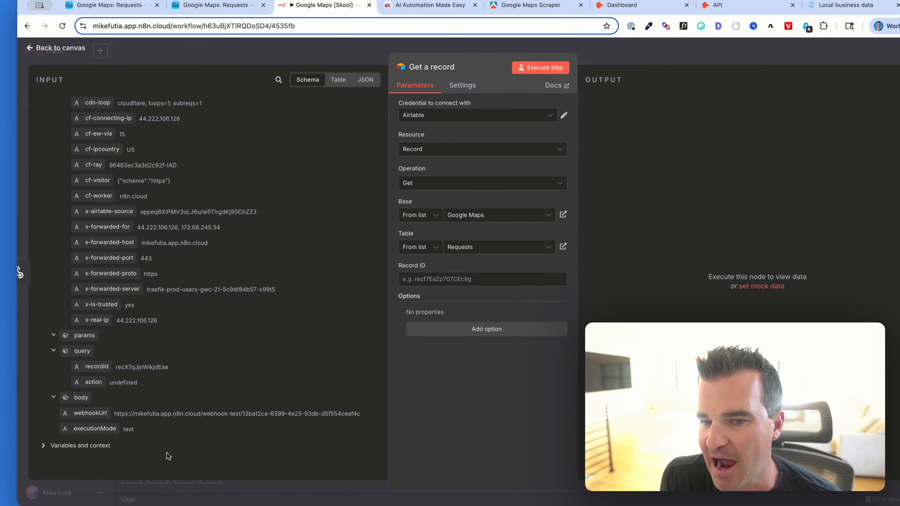
Map the webhook's query recordId to the Record ID of the Get a record node, execute the step and close the node.
{"action": "left_click_drag", "start_coordinate": [95, 366], "coordinate": [443, 277]}
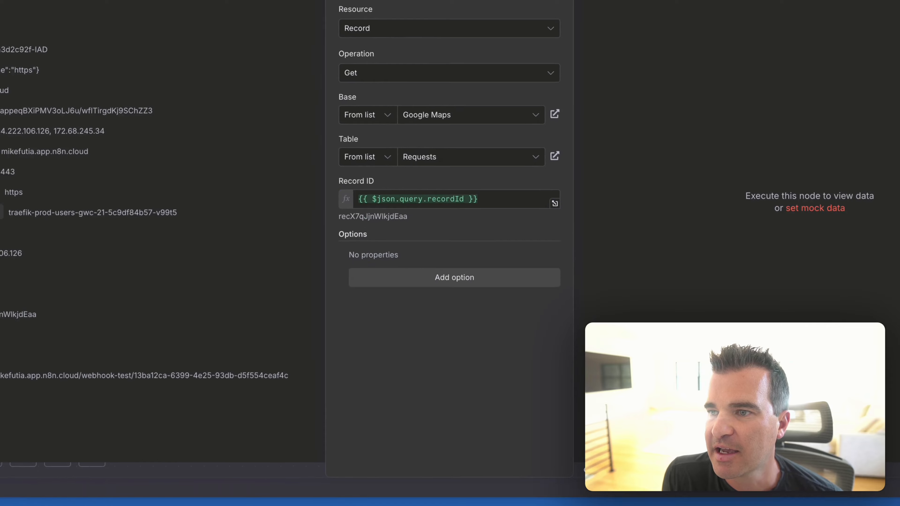
{"action": "left_click", "coordinate": [516, 72]}
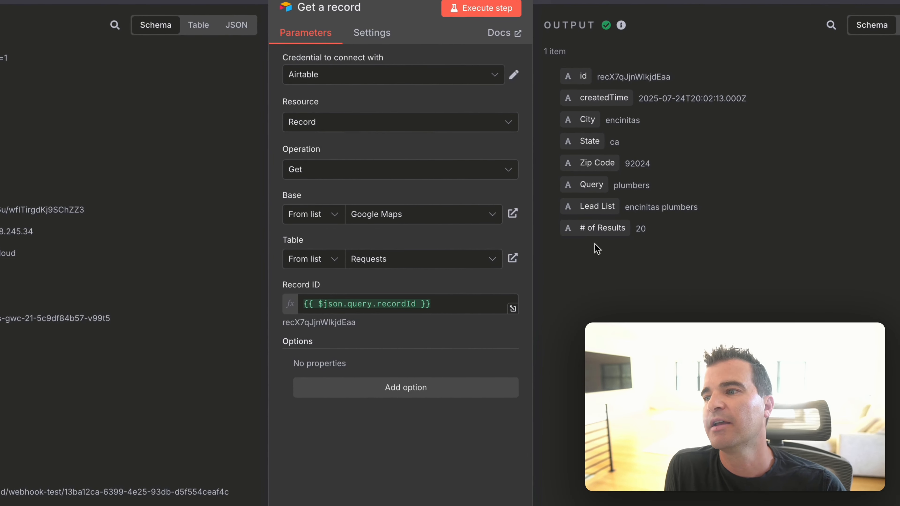
{"action": "key", "text": "Escape"}
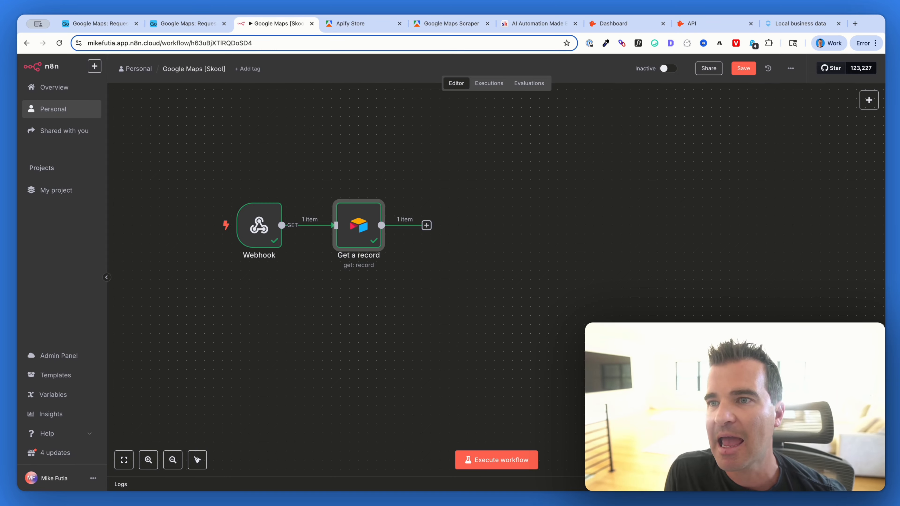
Switch to Apify and examine the Google Maps Scraper's search term, location, number of places and language inputs.
{"action": "left_click", "coordinate": [335, 25]}
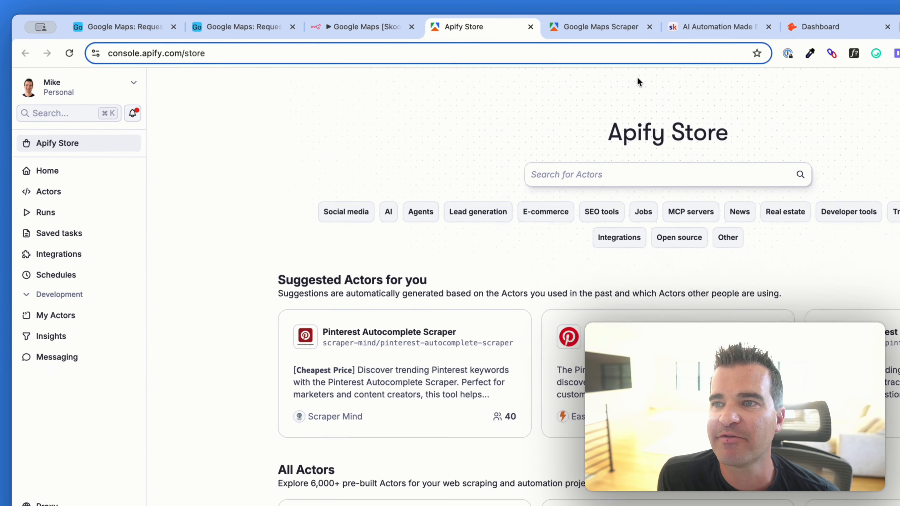
{"action": "left_click", "coordinate": [530, 26]}
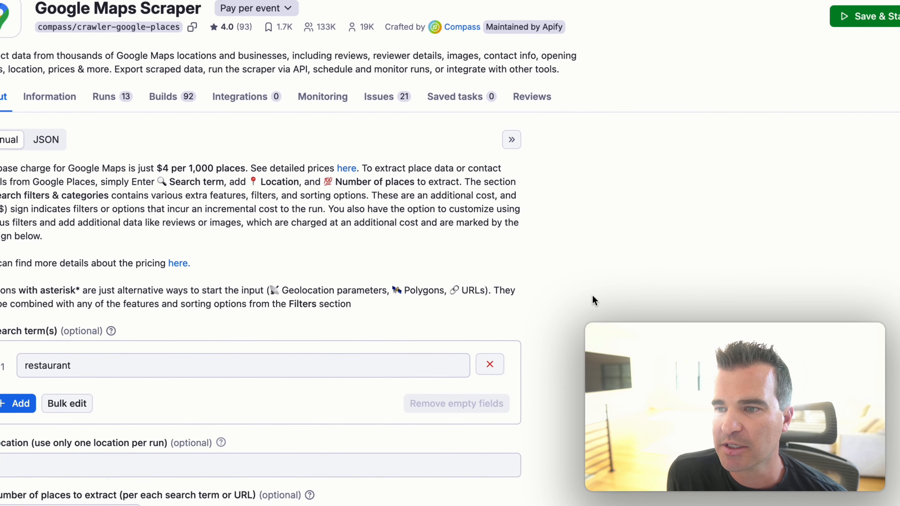
{"action": "scroll", "coordinate": [550, 289], "scroll_direction": "down", "scroll_amount": 3}
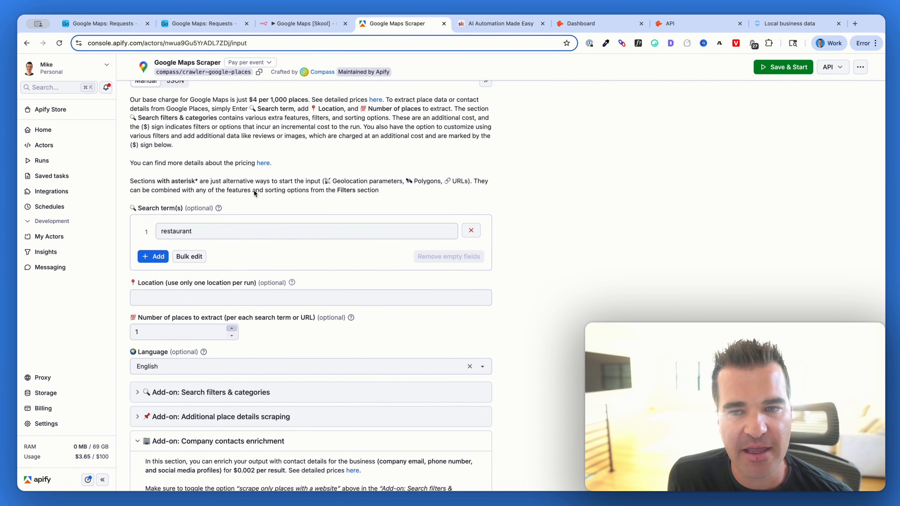
{"action": "left_click", "coordinate": [196, 231]}
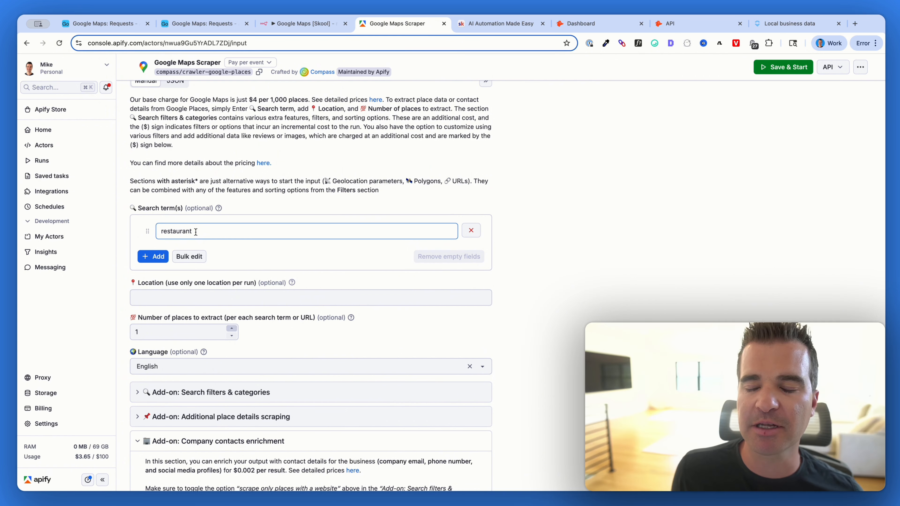
{"action": "left_click_drag", "start_coordinate": [195, 232], "coordinate": [162, 232]}
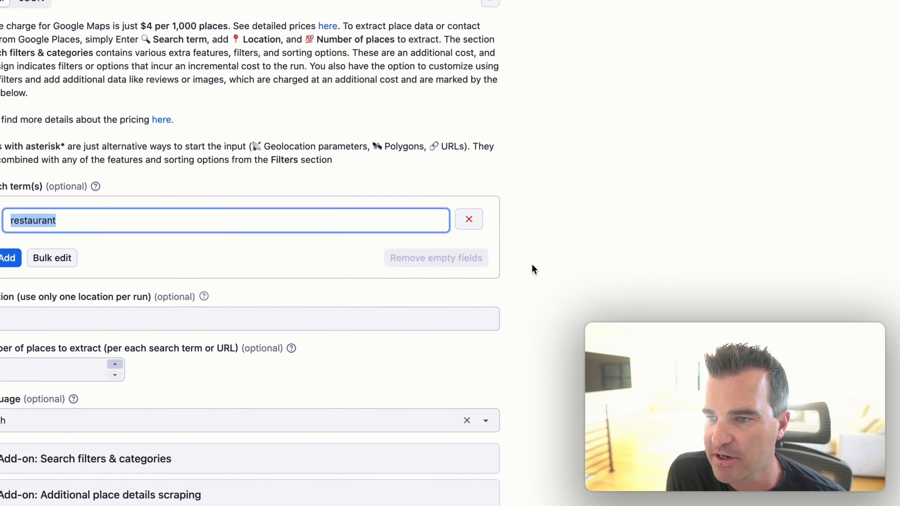
{"action": "left_click", "coordinate": [525, 263]}
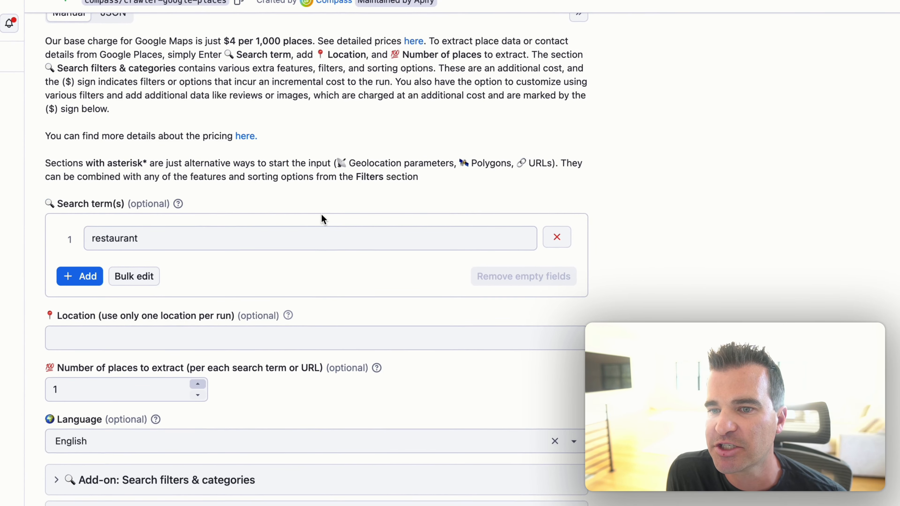
{"action": "scroll", "coordinate": [341, 217], "scroll_direction": "down", "scroll_amount": 3}
{"action": "left_click", "coordinate": [99, 244]}
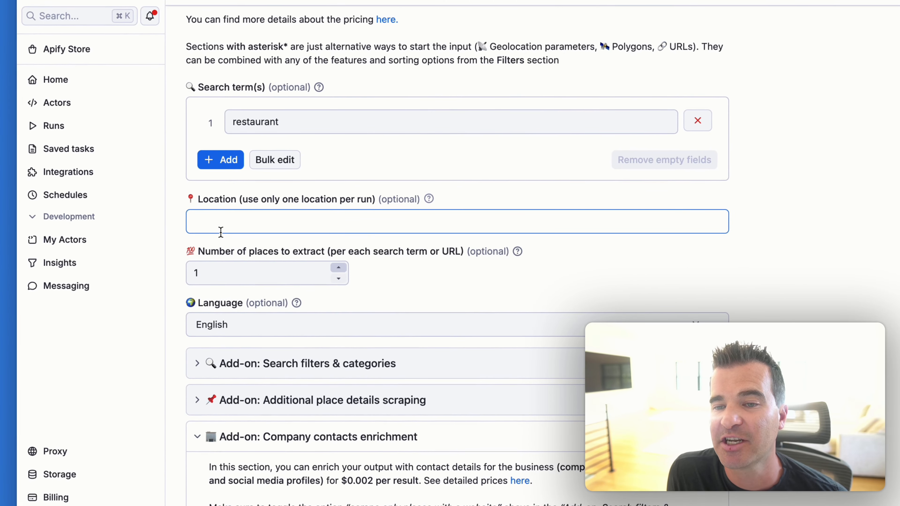
{"action": "key", "text": "Tab"}
{"action": "scroll", "coordinate": [457, 249], "scroll_direction": "down", "scroll_amount": 3}
Examine the scraper's add-ons for additional place details, company contacts enrichment and business leads enrichment.
{"action": "left_click", "coordinate": [196, 231]}
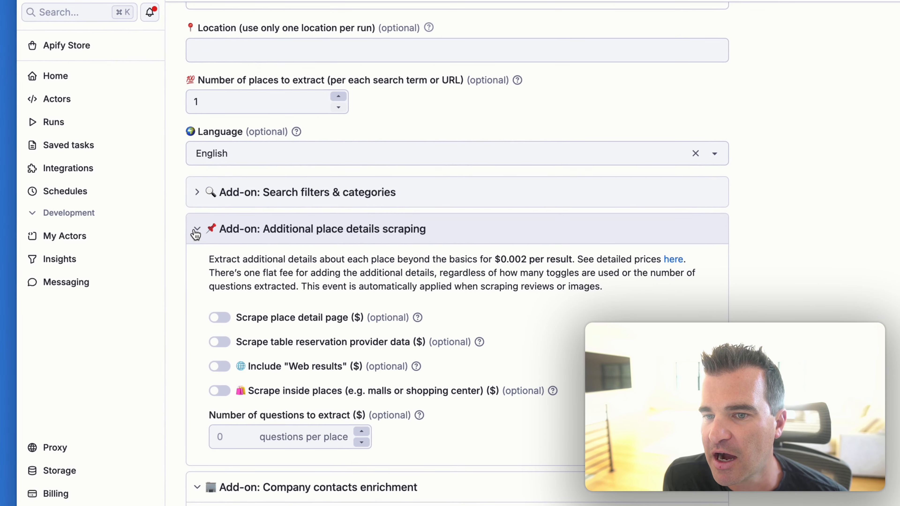
{"action": "left_click", "coordinate": [196, 233]}
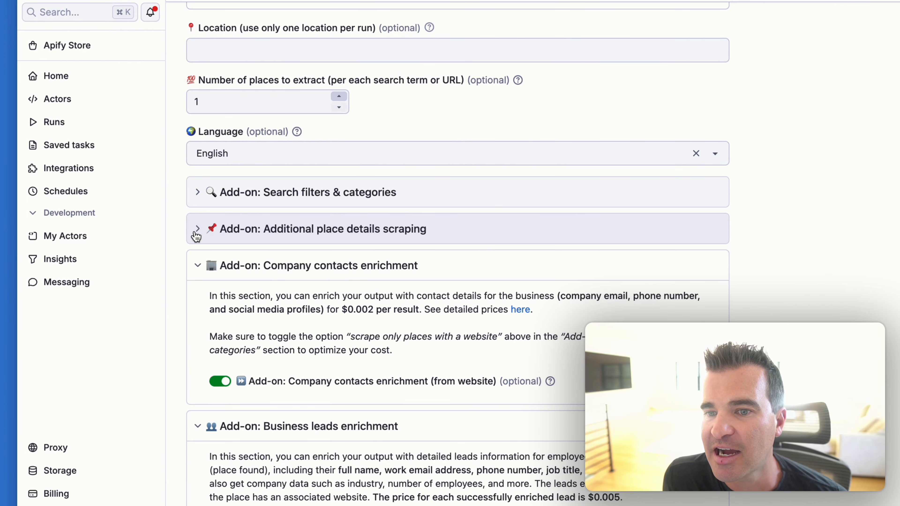
{"action": "scroll", "coordinate": [345, 267], "scroll_direction": "down", "scroll_amount": 4}
{"action": "left_click", "coordinate": [362, 473]}
{"action": "scroll", "coordinate": [312, 337], "scroll_direction": "down", "scroll_amount": 3}
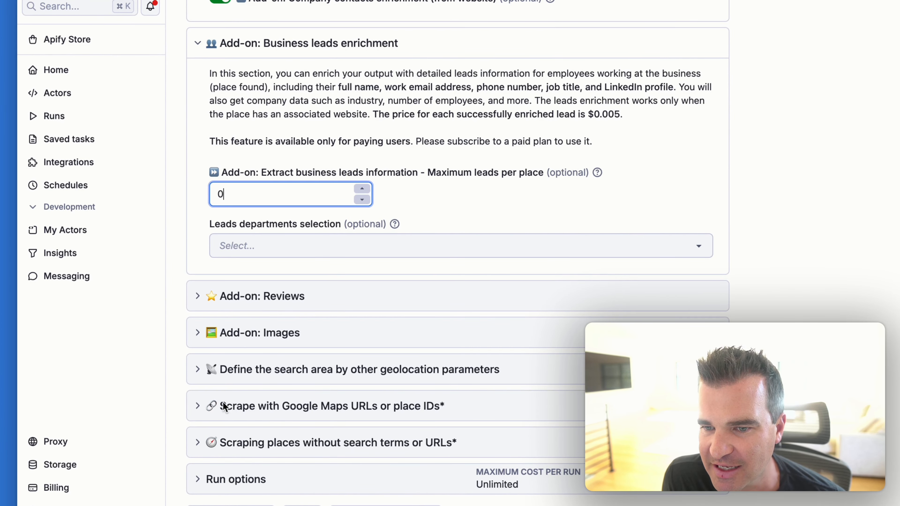
Expand the geolocation search area section and examine its country, city, state, county and postal code fields.
{"action": "left_click", "coordinate": [227, 368]}
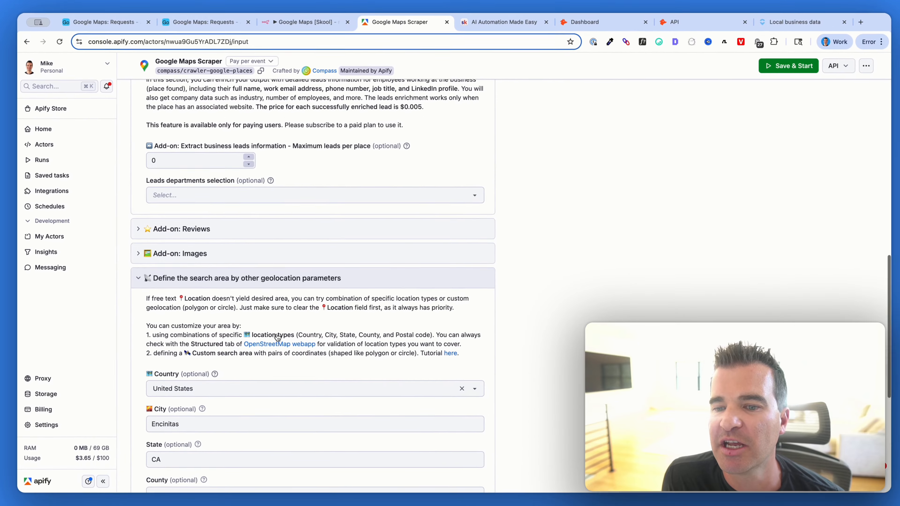
{"action": "scroll", "coordinate": [275, 333], "scroll_direction": "down", "scroll_amount": 5}
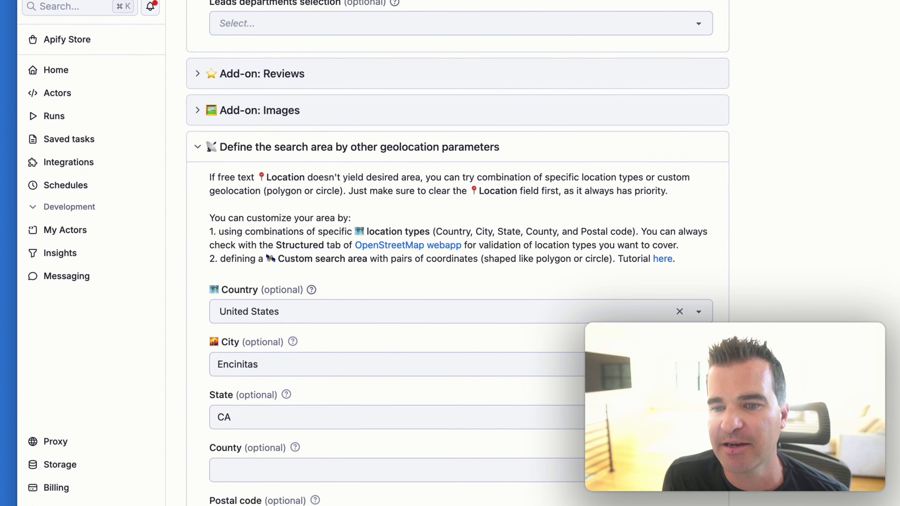
{"action": "scroll", "coordinate": [283, 364], "scroll_direction": "down", "scroll_amount": 1}
{"action": "left_click_drag", "start_coordinate": [253, 375], "coordinate": [216, 374]}
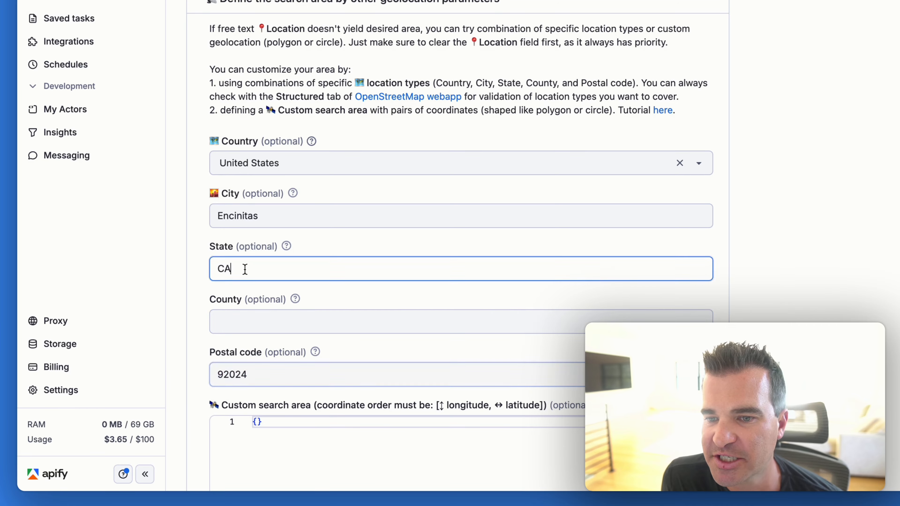
{"action": "left_click_drag", "start_coordinate": [246, 417], "coordinate": [225, 401]}
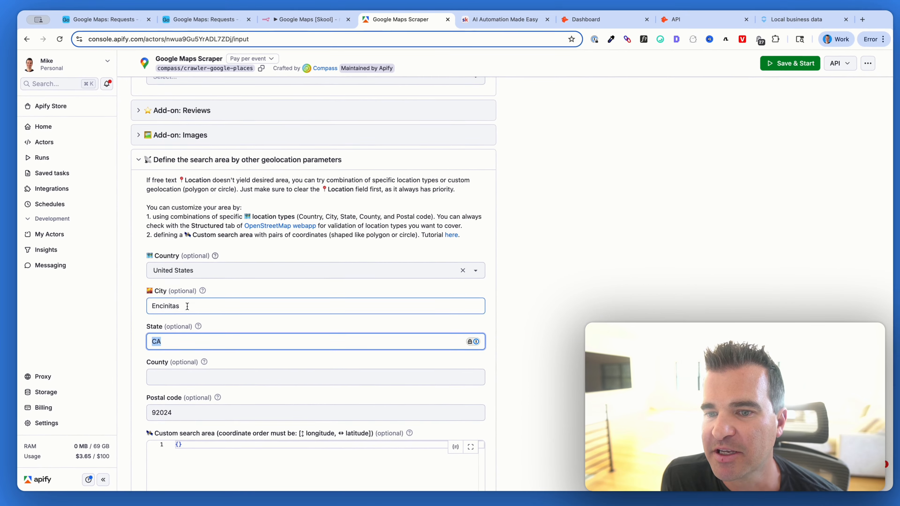
{"action": "double_click", "coordinate": [188, 306]}
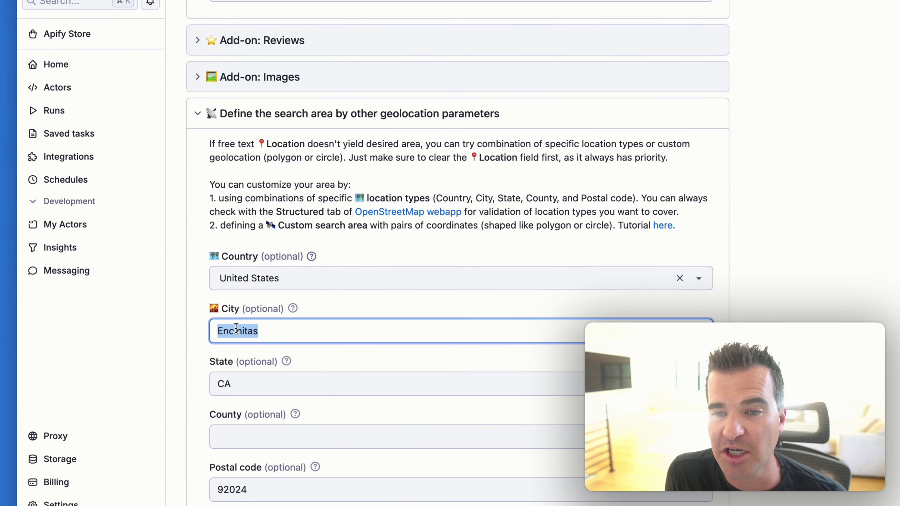
{"action": "scroll", "coordinate": [237, 416], "scroll_direction": "down", "scroll_amount": 4}
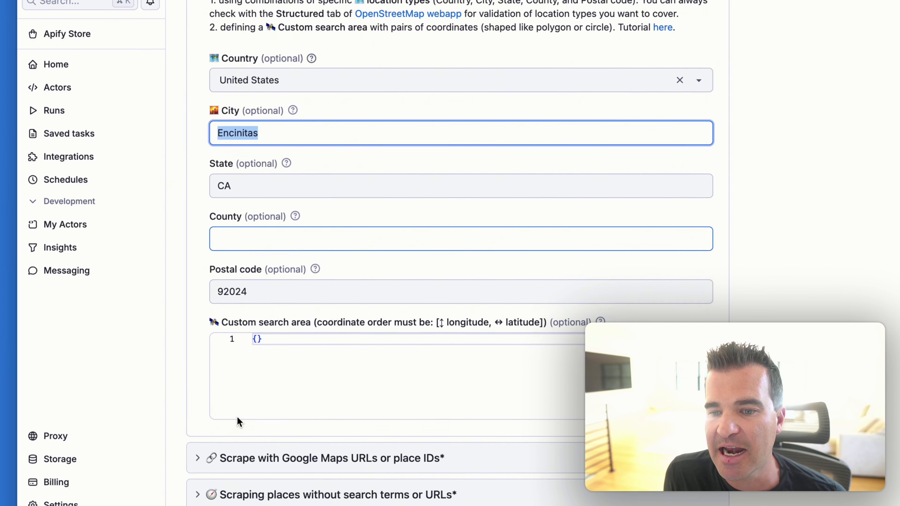
{"action": "scroll", "coordinate": [237, 417], "scroll_direction": "up", "scroll_amount": 20}
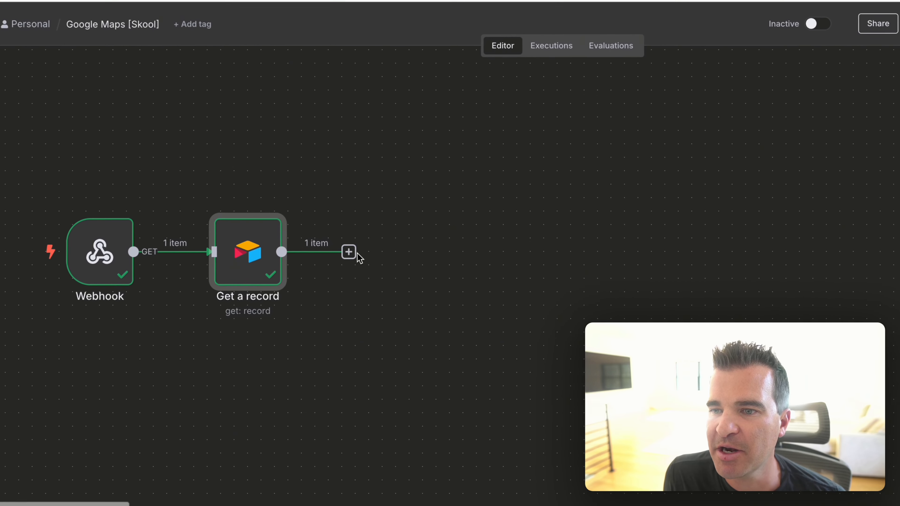
Add an HTTP Request node named Apify after the Get a record node in the n8n workflow.
{"action": "left_click", "coordinate": [350, 254]}
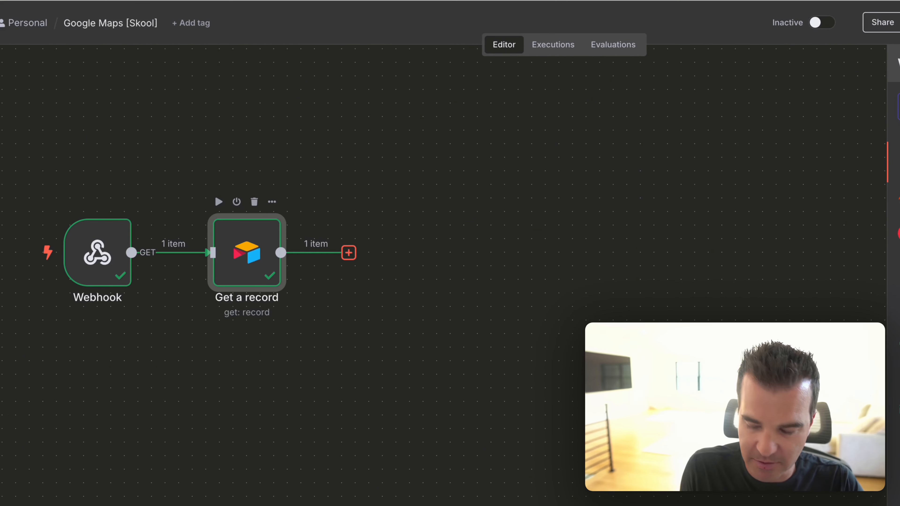
{"action": "type", "text": "http"}
{"action": "left_click", "coordinate": [657, 171]}
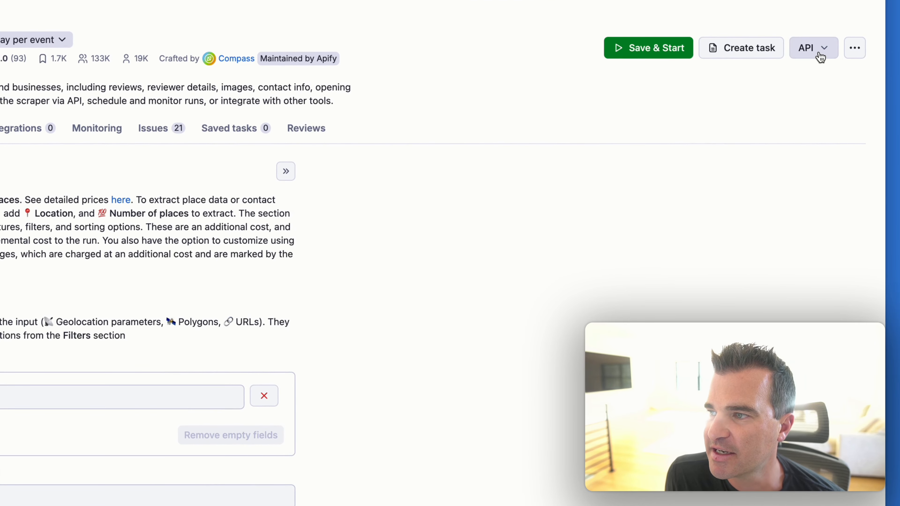
Open the Google Maps Scraper's API endpoints in Apify and copy the URL for running the Actor synchronously and getting dataset items.
{"action": "left_click", "coordinate": [825, 66]}
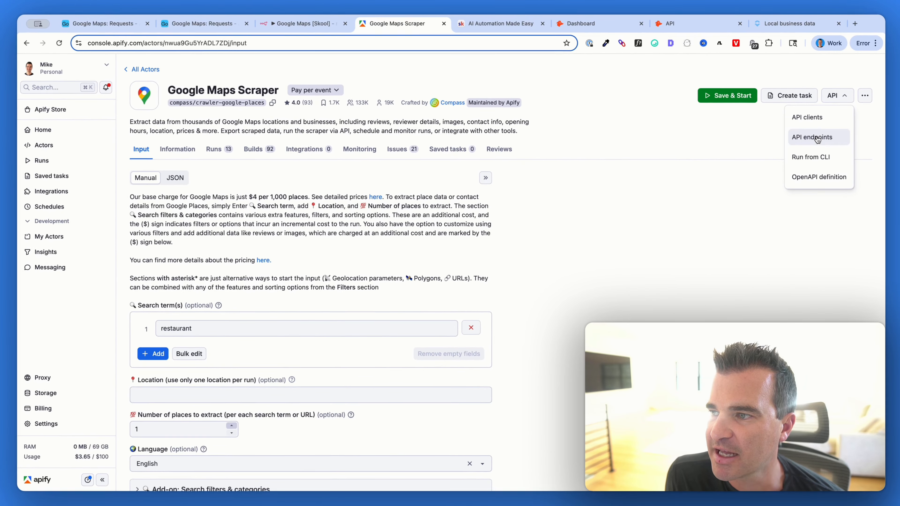
{"action": "left_click", "coordinate": [817, 139]}
{"action": "scroll", "coordinate": [425, 248], "scroll_direction": "down", "scroll_amount": 5}
{"action": "left_click_drag", "start_coordinate": [4, 138], "coordinate": [193, 139]}
{"action": "left_click", "coordinate": [647, 219]}
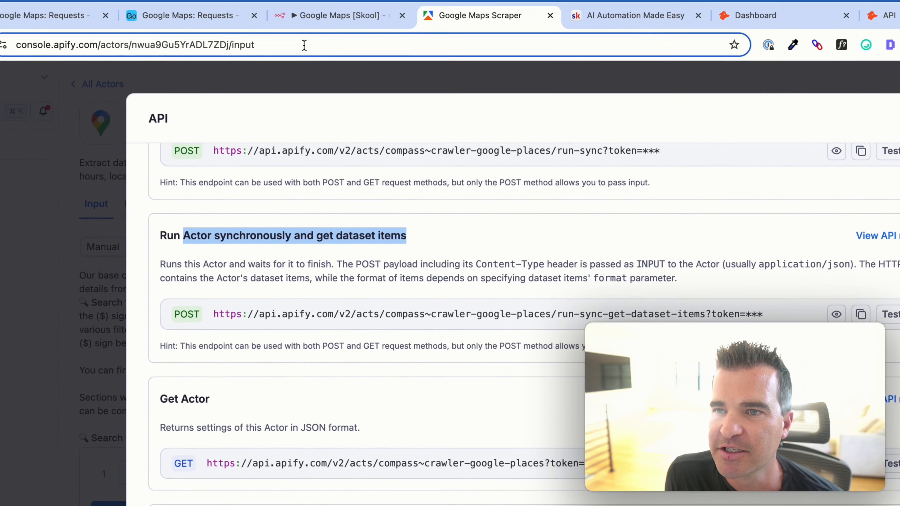
Set the n8n Apify node's method to POST and paste the copied endpoint URL with its API token into the URL field.
{"action": "left_click", "coordinate": [308, 18]}
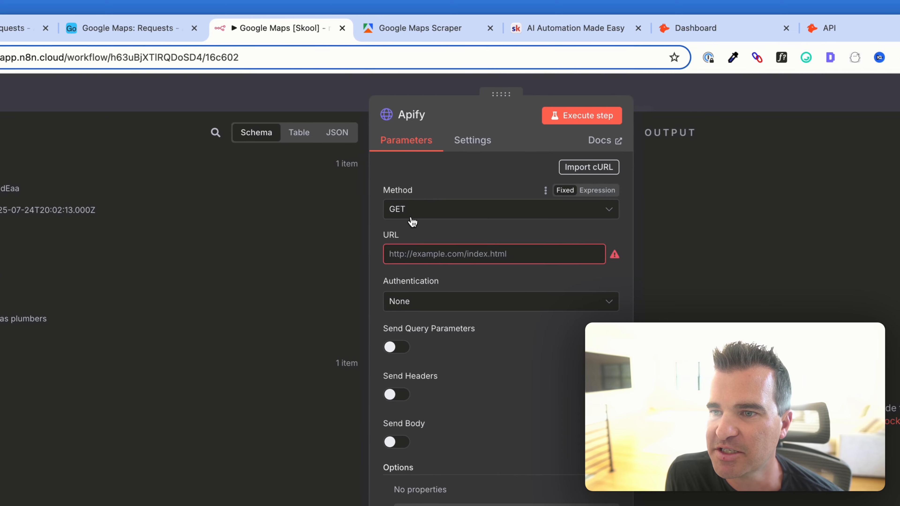
{"action": "left_click", "coordinate": [413, 211]}
{"action": "left_click", "coordinate": [401, 266]}
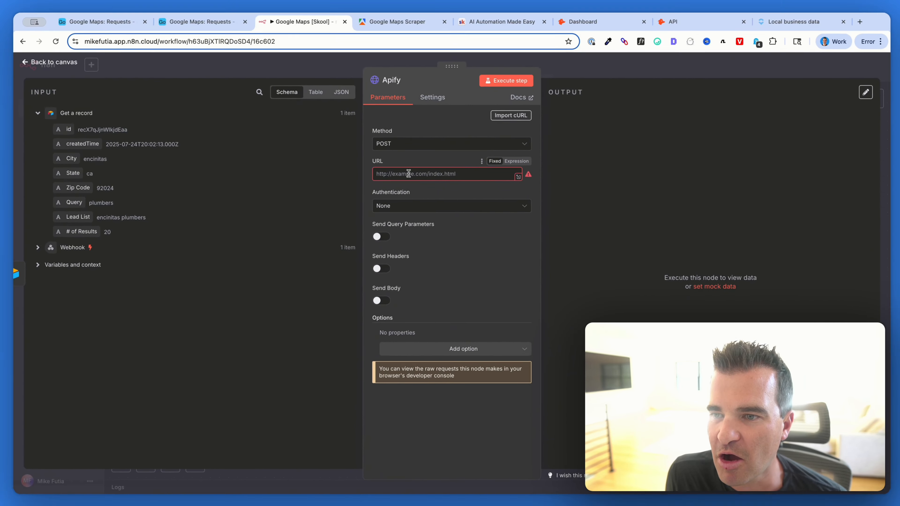
{"action": "left_click", "coordinate": [409, 173]}
{"action": "key", "text": "ctrl+v"}
Enable Send Body in the Apify node with content type JSON and specify the body using JSON.
{"action": "left_click", "coordinate": [381, 301]}
{"action": "scroll", "coordinate": [402, 232], "scroll_direction": "down", "scroll_amount": 3}
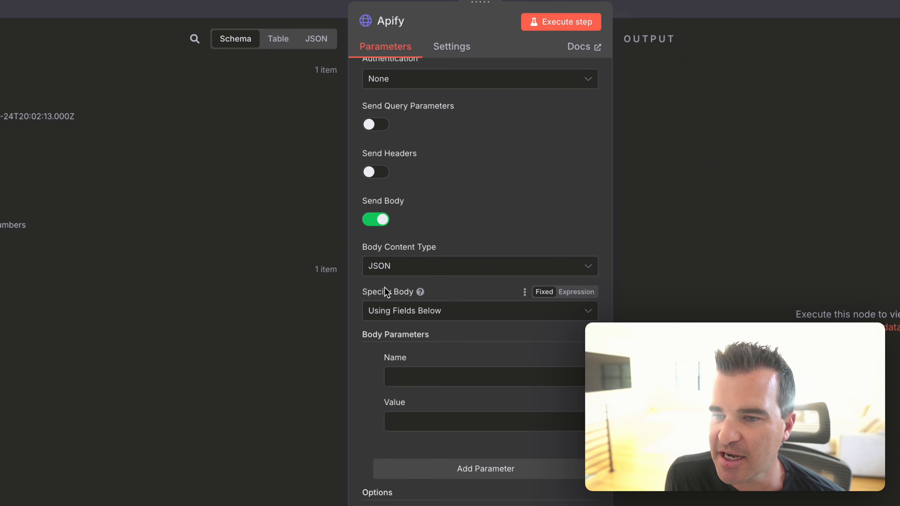
{"action": "left_click", "coordinate": [396, 310]}
{"action": "left_click", "coordinate": [396, 370]}
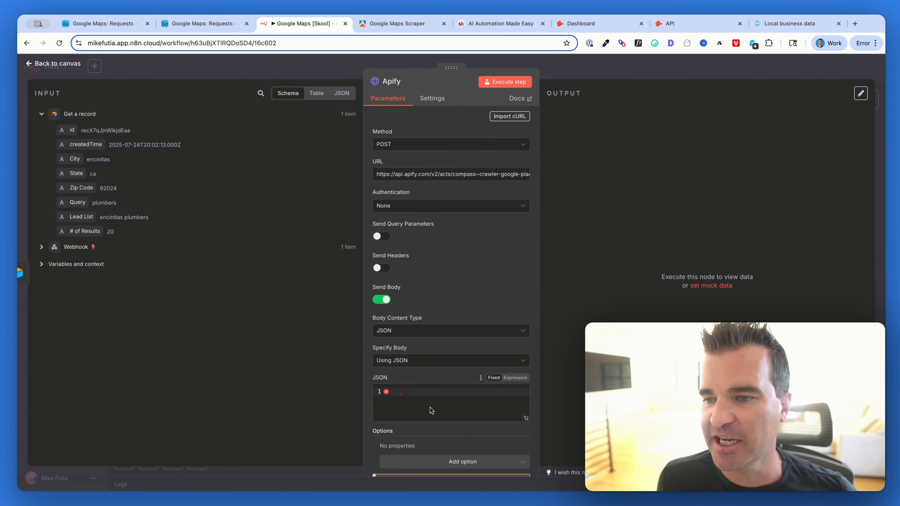
Make the Apify node's JSON body an expression and paste the Google Maps Scraper input JSON into the expanded editor.
{"action": "left_click", "coordinate": [515, 379]}
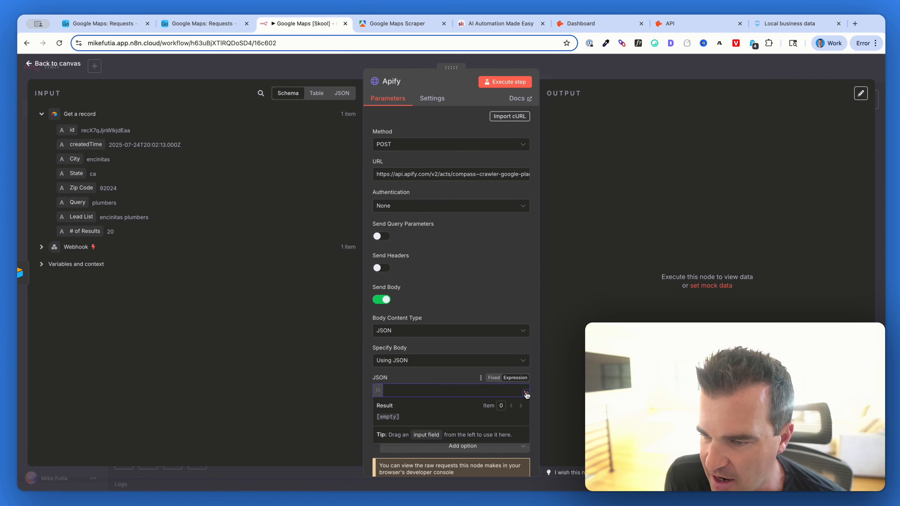
{"action": "left_click", "coordinate": [526, 393]}
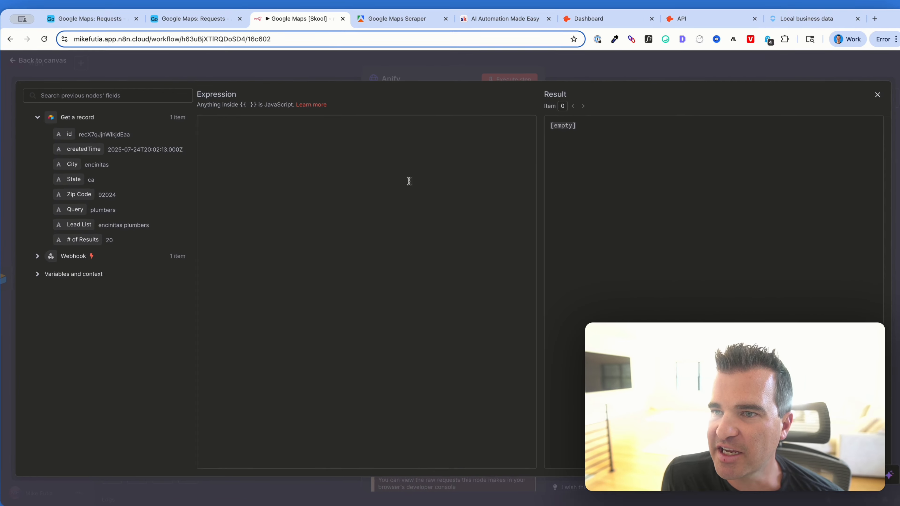
{"action": "left_click", "coordinate": [224, 213]}
{"action": "key", "text": "super+v"}
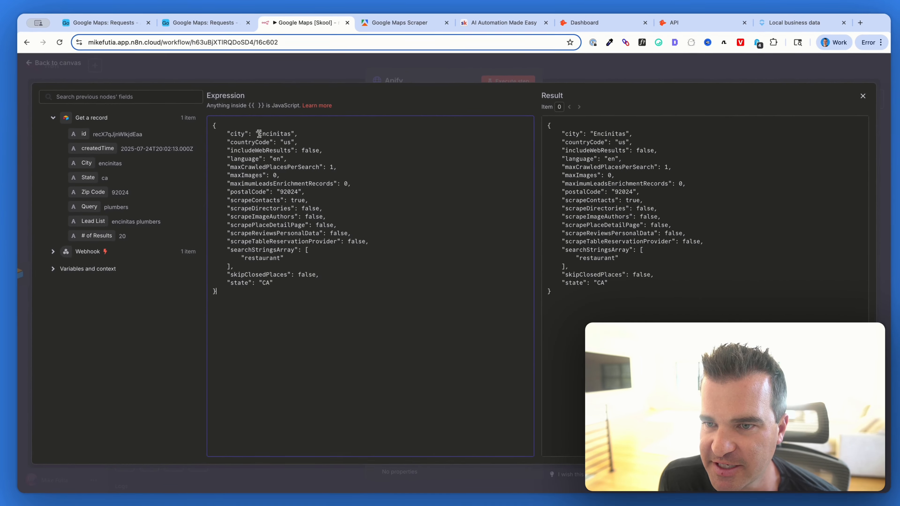
Replace the hard-coded "city" value in the JSON body with the City field from Get a record.
{"action": "double_click", "coordinate": [258, 133]}
{"action": "key", "text": "BackSpace"}
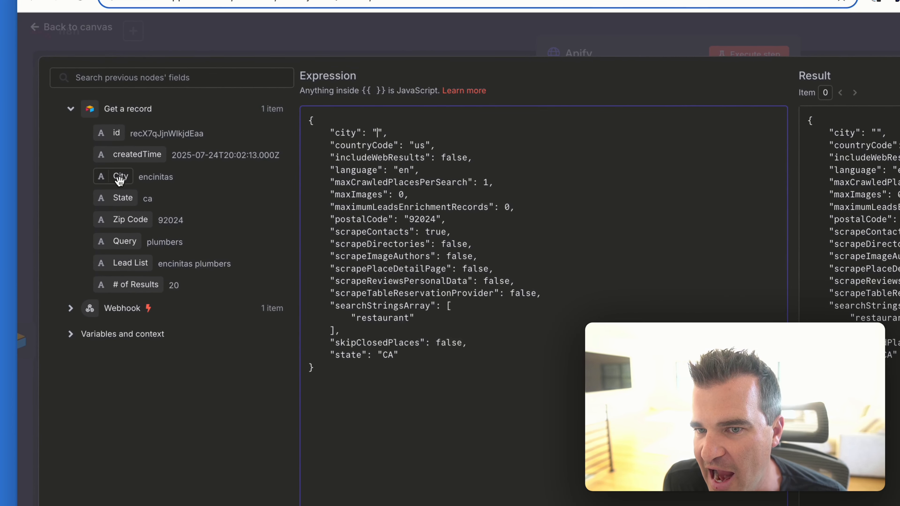
{"action": "left_click_drag", "start_coordinate": [124, 176], "coordinate": [299, 178]}
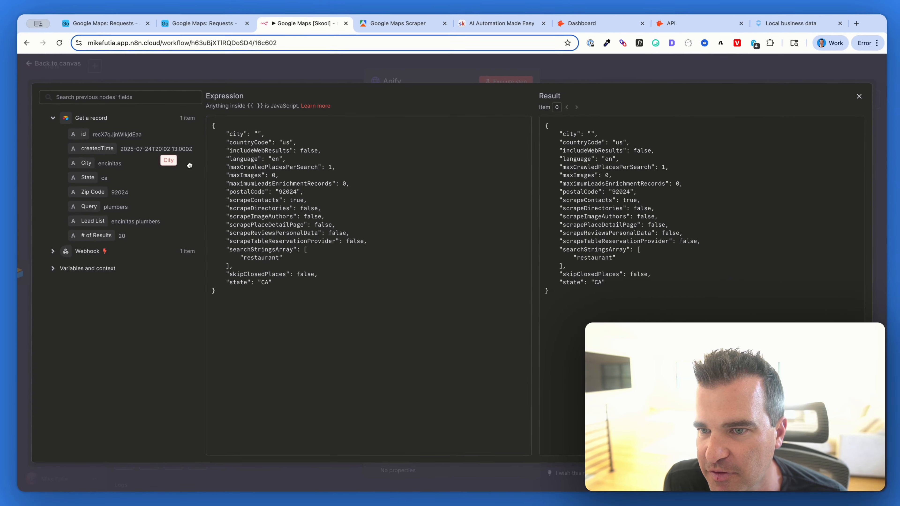
{"action": "left_click_drag", "start_coordinate": [205, 163], "coordinate": [256, 134]}
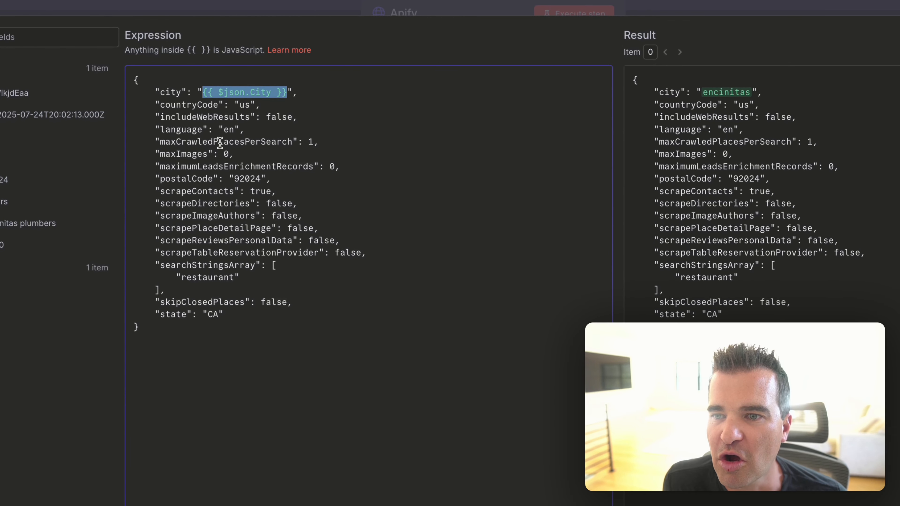
Map "maxCrawledPlacesPerSearch" to the # of Results field and "postalCode" to the Zip Code field in the JSON body.
{"action": "left_click", "coordinate": [311, 144]}
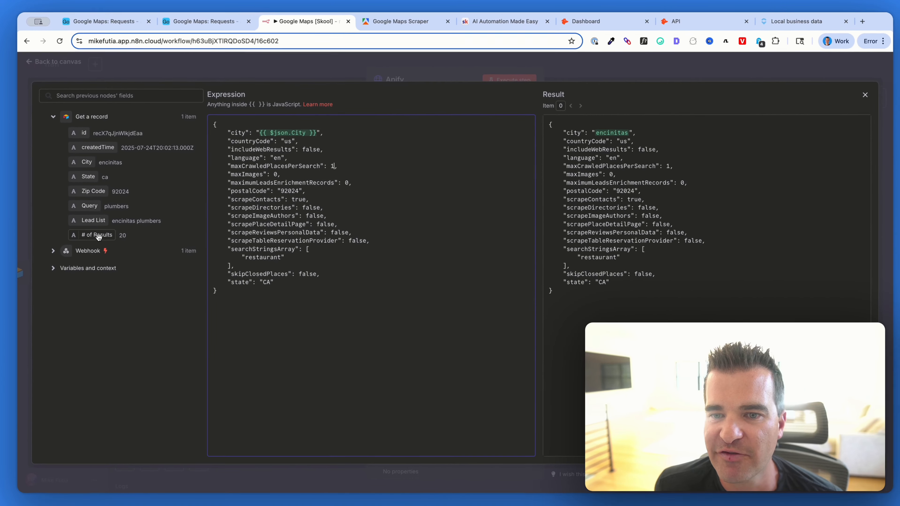
{"action": "key", "text": "BackSpace"}
{"action": "left_click_drag", "start_coordinate": [100, 236], "coordinate": [329, 167]}
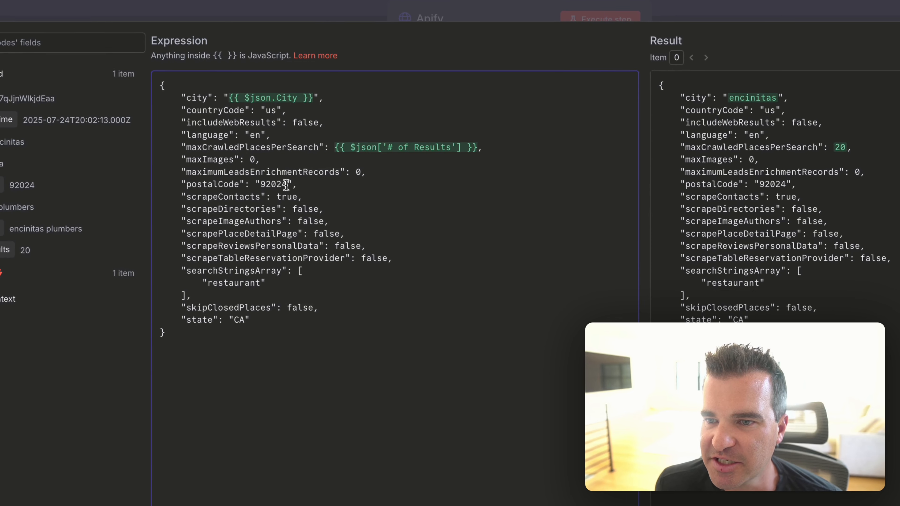
{"action": "left_click_drag", "start_coordinate": [297, 192], "coordinate": [260, 184]}
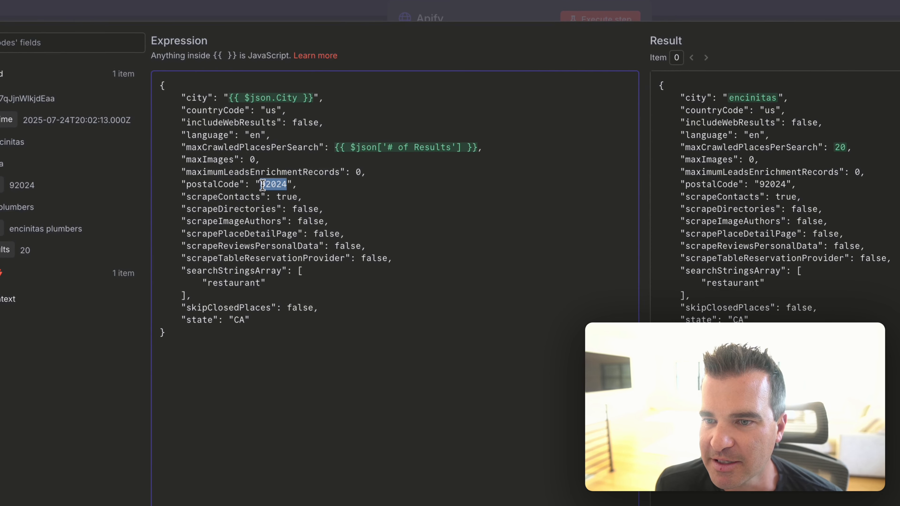
{"action": "key", "text": "BackSpace"}
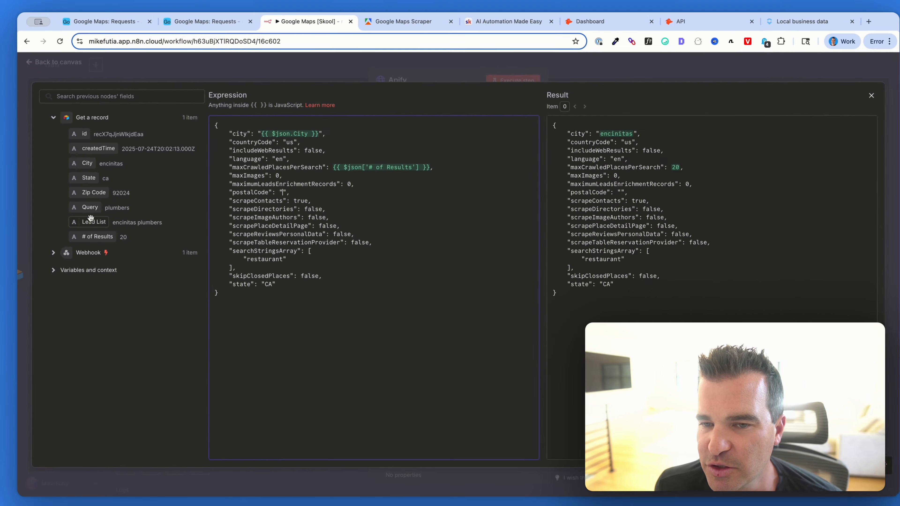
{"action": "left_click_drag", "start_coordinate": [94, 193], "coordinate": [283, 192]}
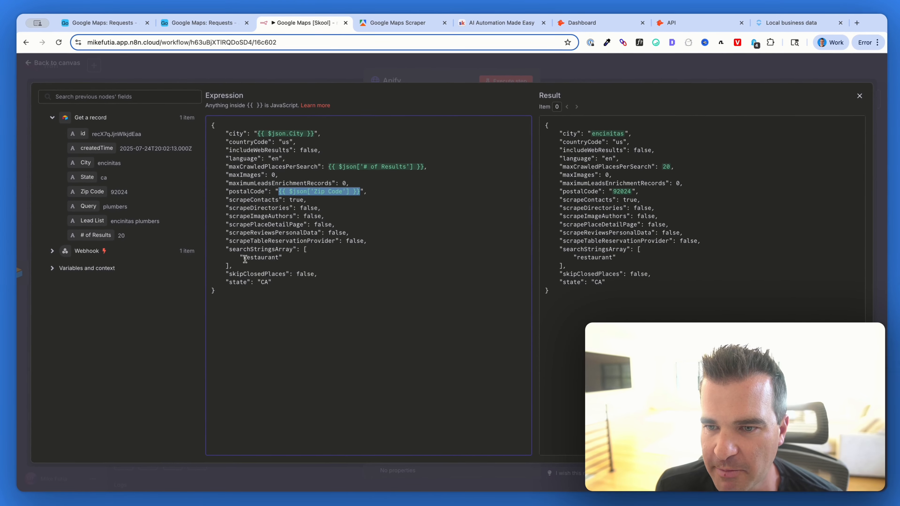
Map the "searchStringsArray" entry to the Query field and "state" to the State field, then close the expression editor.
{"action": "left_click_drag", "start_coordinate": [244, 258], "coordinate": [279, 260]}
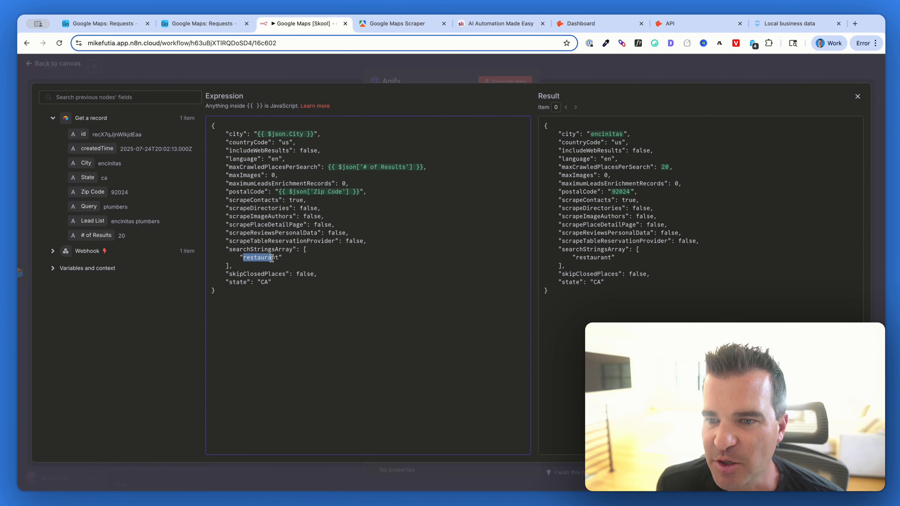
{"action": "key", "text": "BackSpace"}
{"action": "left_click_drag", "start_coordinate": [89, 206], "coordinate": [243, 257]}
{"action": "left_click_drag", "start_coordinate": [261, 282], "coordinate": [268, 282]}
{"action": "key", "text": "BackSpace"}
{"action": "left_click_drag", "start_coordinate": [87, 178], "coordinate": [261, 283]}
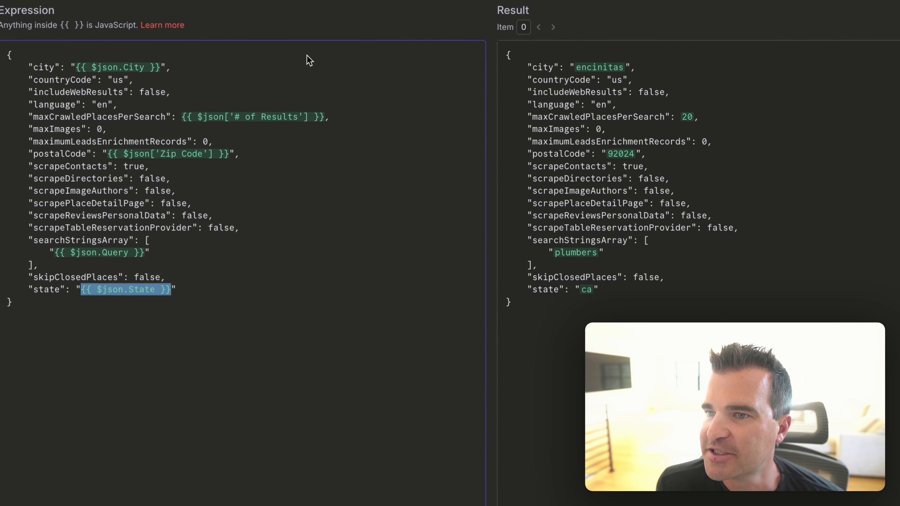
{"action": "left_click", "coordinate": [396, 78]}
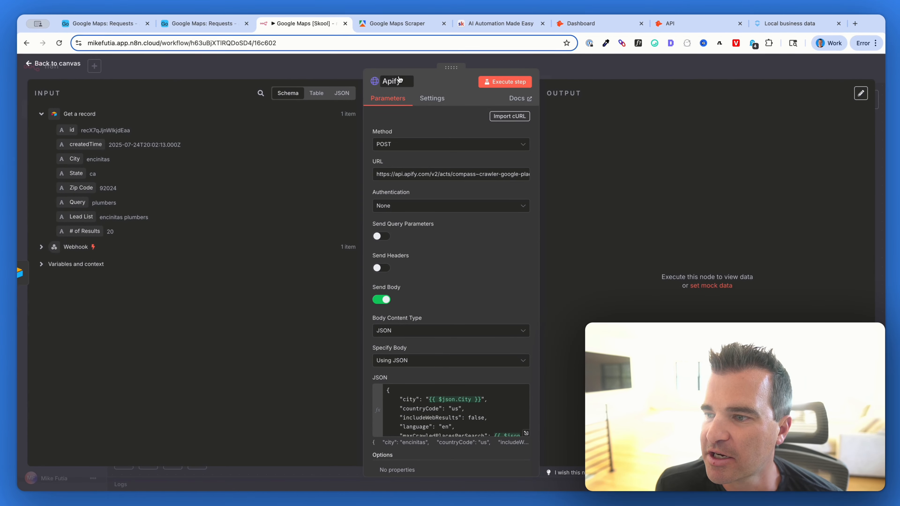
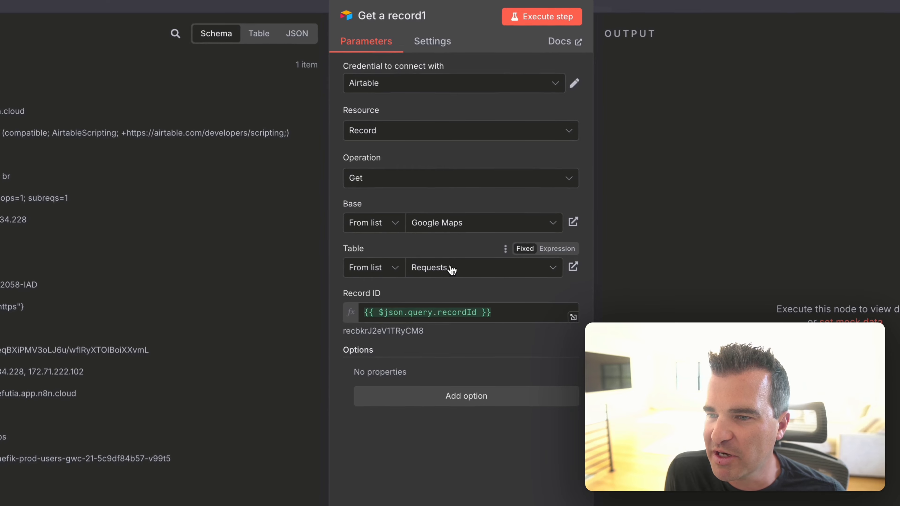
Set the Get a record1 node's table to Output, execute the node and return to the canvas.
{"action": "left_click", "coordinate": [452, 268]}
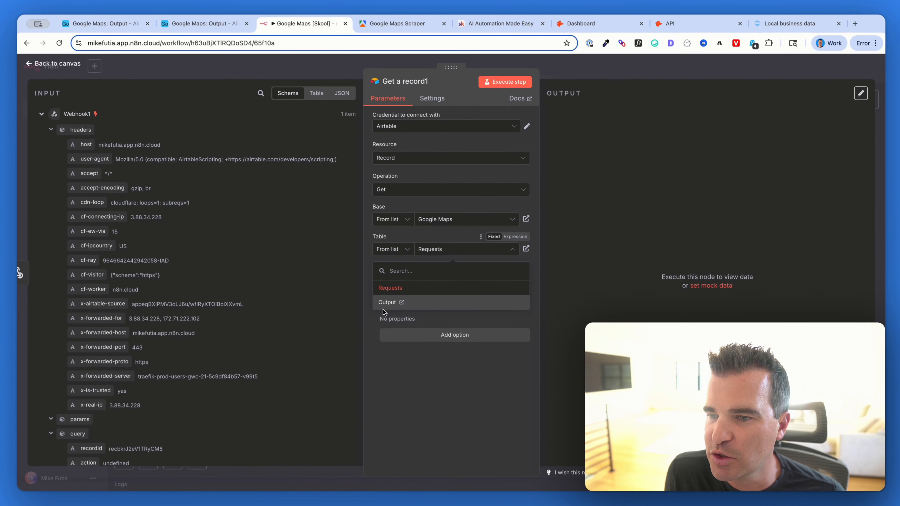
{"action": "left_click", "coordinate": [386, 302]}
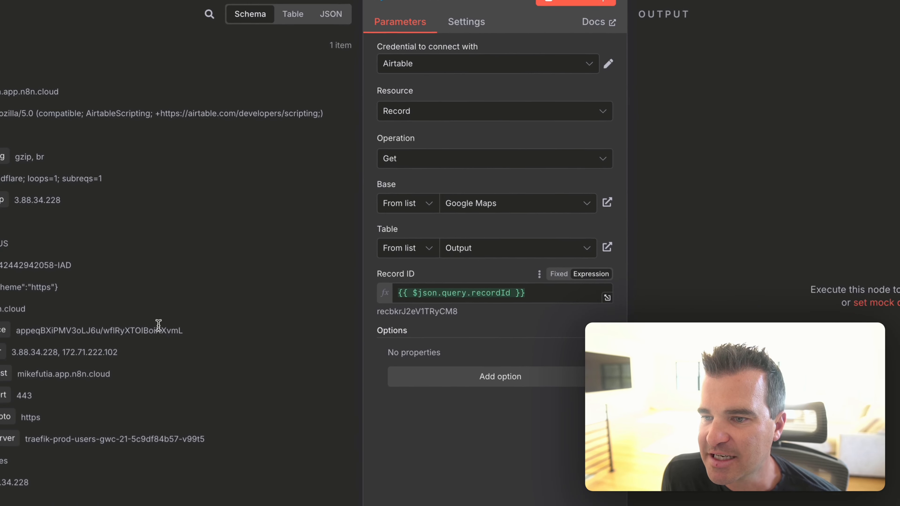
{"action": "scroll", "coordinate": [119, 346], "scroll_direction": "down", "scroll_amount": 3}
{"action": "left_click", "coordinate": [520, 80]}
{"action": "key", "text": "Escape"}
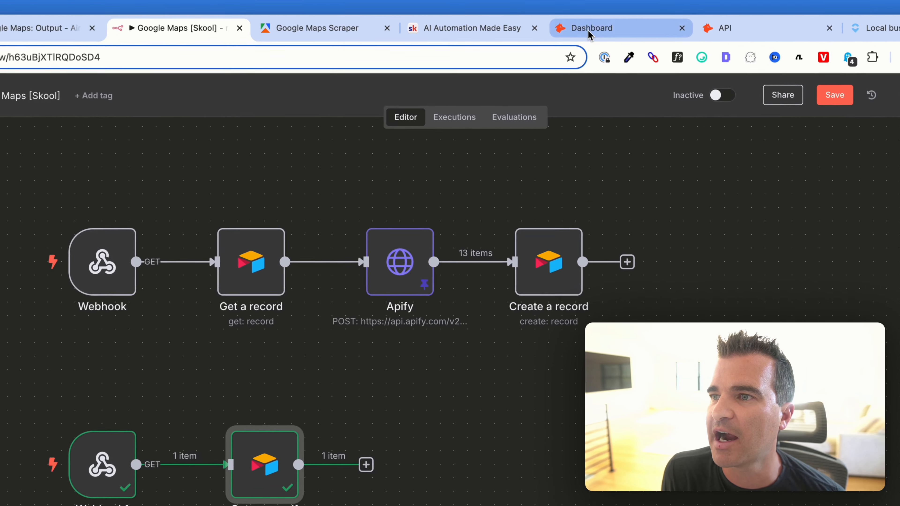
View the Hunter dashboard, then add a Hunter node after Get a record1 in n8n that finds every email address for a domain.
{"action": "left_click", "coordinate": [580, 25]}
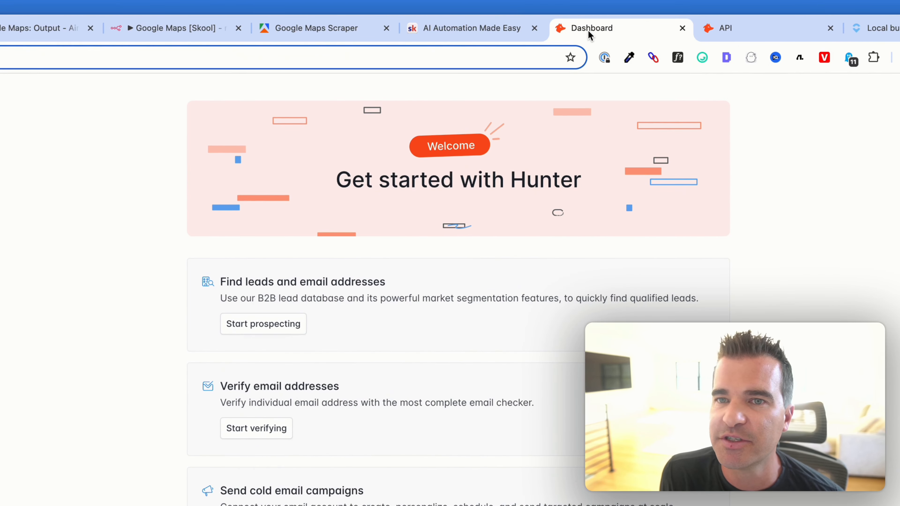
{"action": "left_click", "coordinate": [295, 23]}
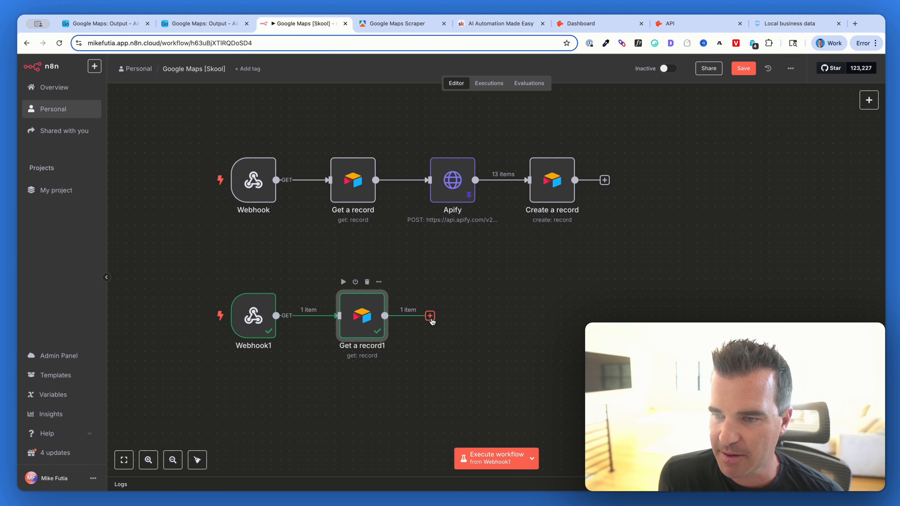
{"action": "left_click", "coordinate": [423, 330]}
{"action": "type", "text": "hunter"}
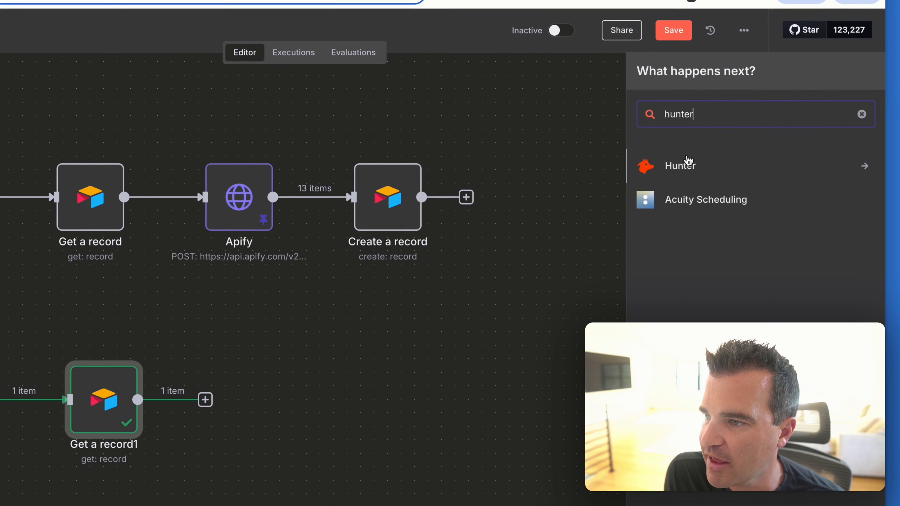
{"action": "left_click", "coordinate": [748, 162]}
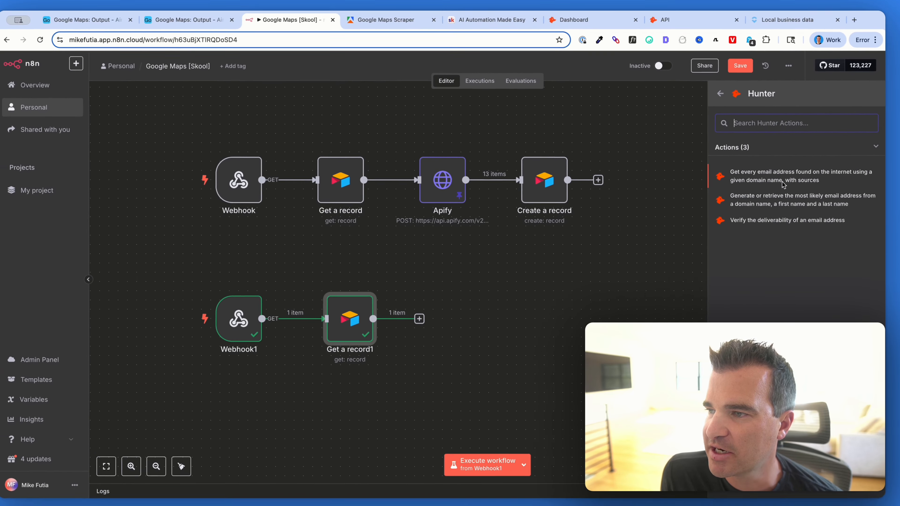
{"action": "left_click", "coordinate": [815, 182]}
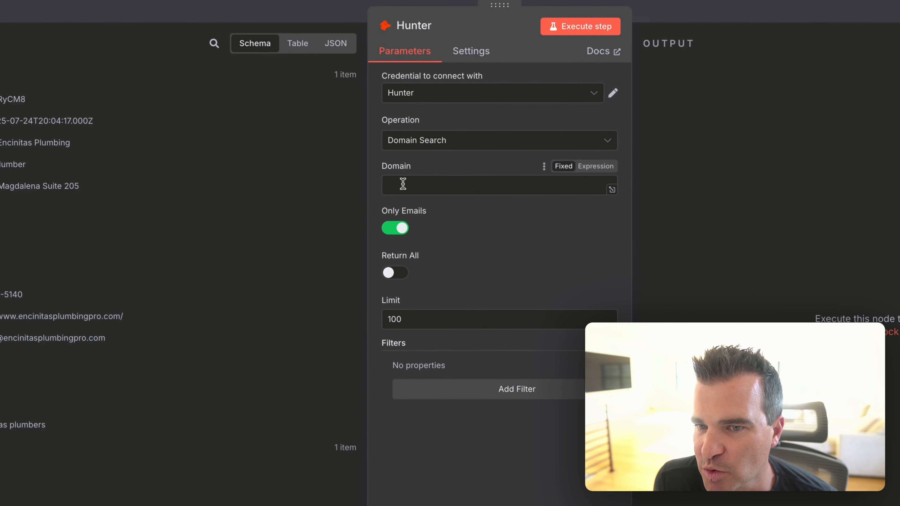
Map the Hunter node's Domain to the Website field from Get a record1 and set the Limit to 1.
{"action": "left_click_drag", "start_coordinate": [80, 275], "coordinate": [450, 188]}
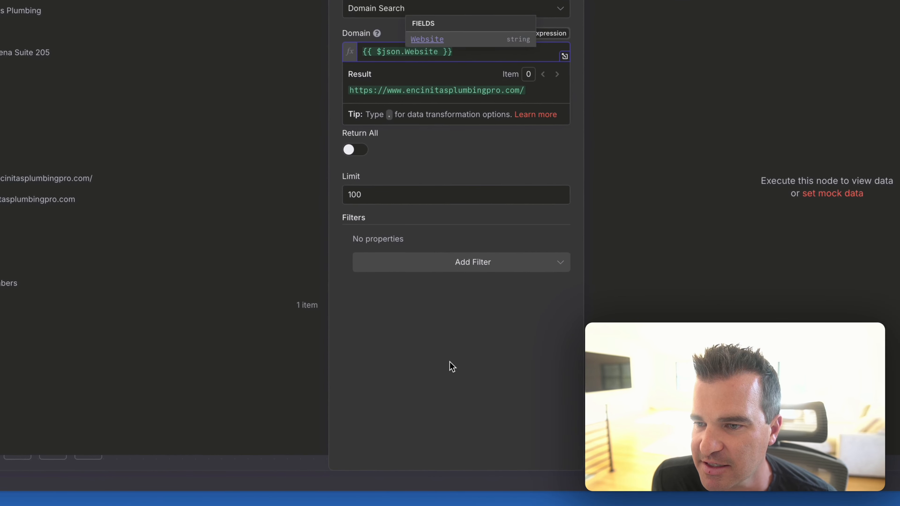
{"action": "left_click", "coordinate": [447, 403]}
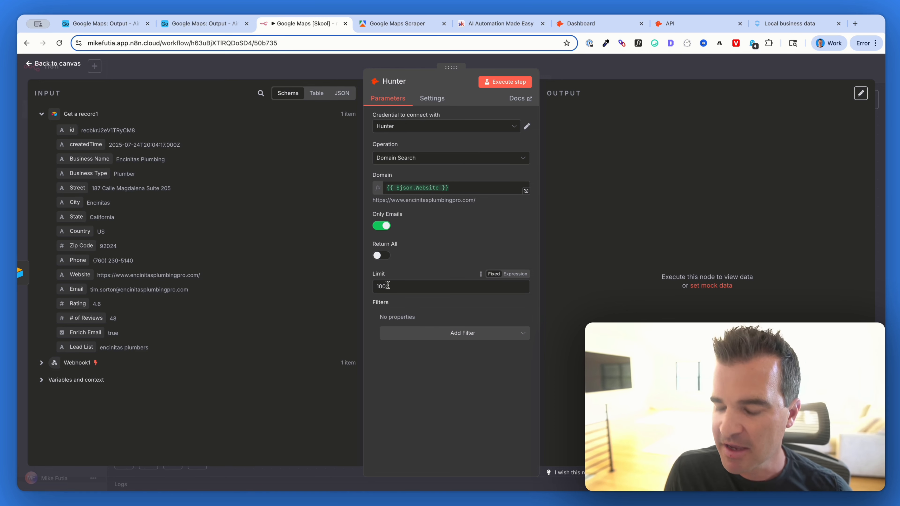
{"action": "left_click", "coordinate": [387, 286]}
{"action": "key", "text": "BackSpace"}
{"action": "key", "text": "BackSpace"}
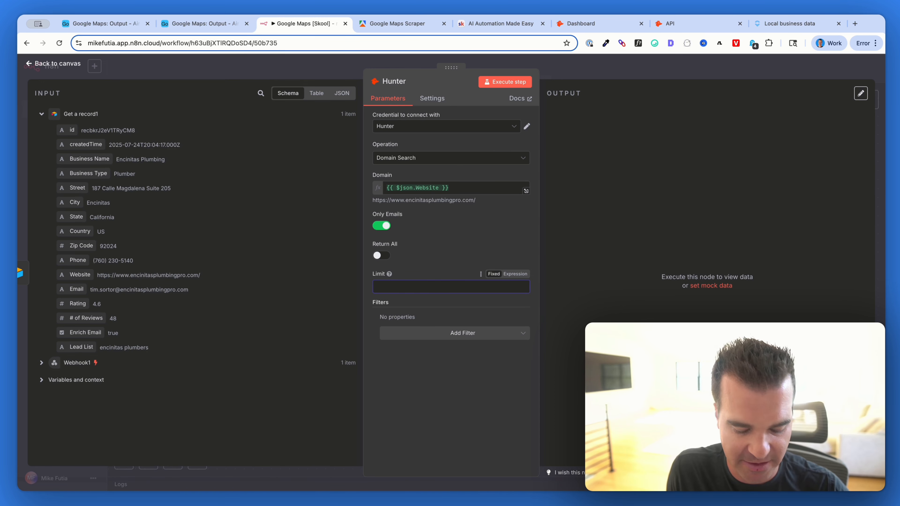
{"action": "left_click", "coordinate": [219, 279]}
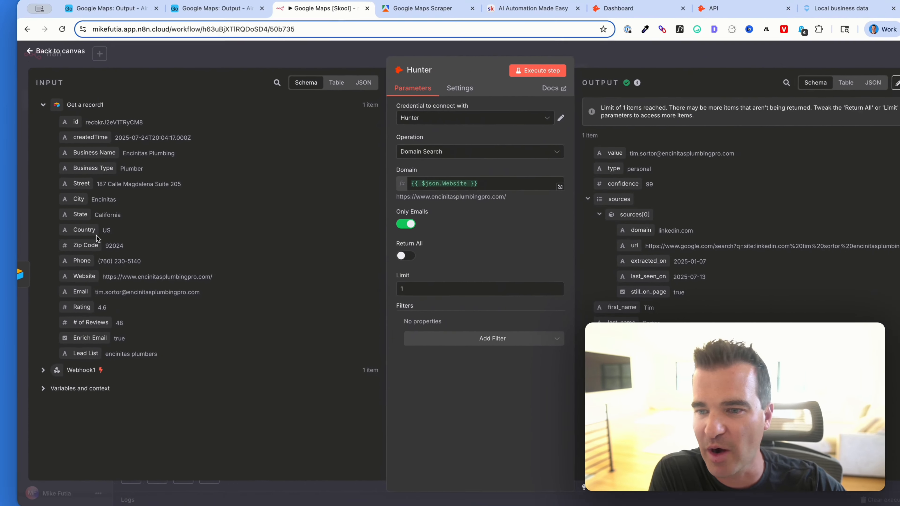
Switch to Airtable and check the Email field of the Encinitas Plumbing record in the Output table.
{"action": "left_click", "coordinate": [106, 23]}
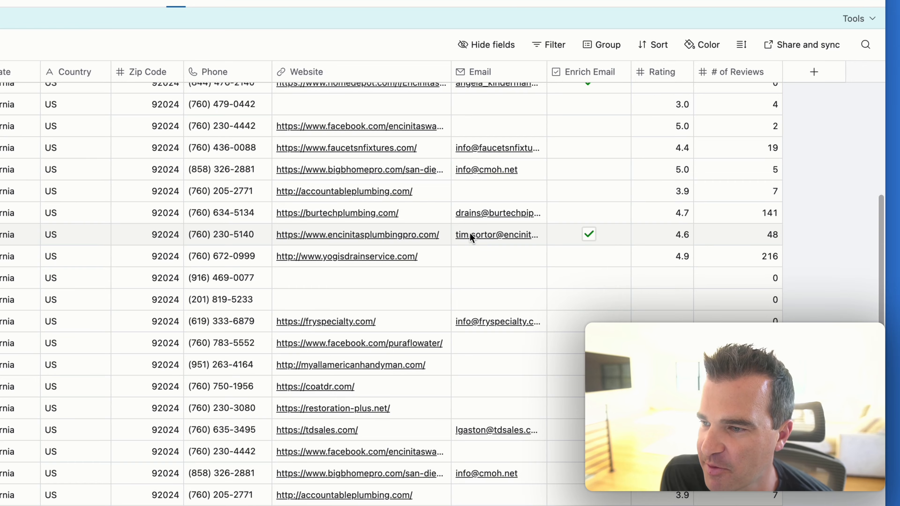